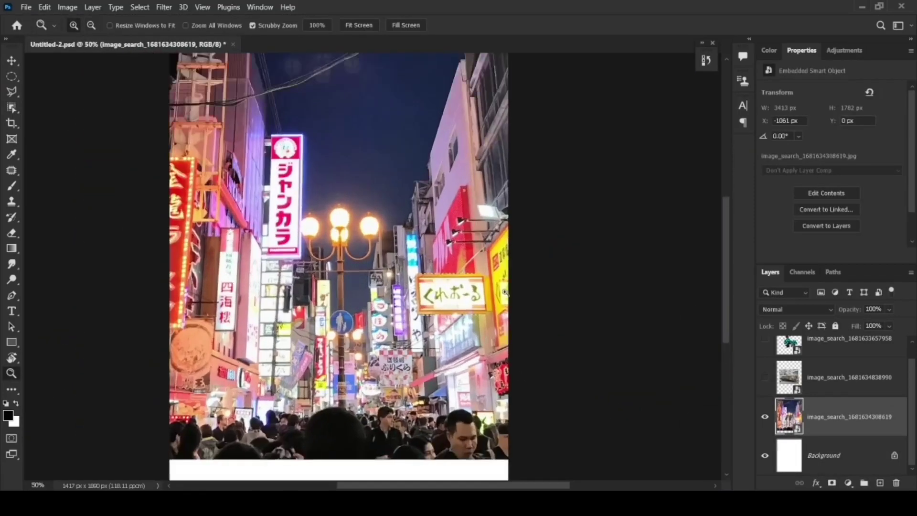
- Shift the night street photo right to fit the canvas, commit it, and reveal the tram layer for transforming
{"action": "left_click_drag", "start_coordinate": [350, 354], "coordinate": [465, 341]}
{"action": "key", "text": "Return"}
{"action": "left_click", "coordinate": [764, 377]}
{"action": "key", "text": "ctrl+t"}
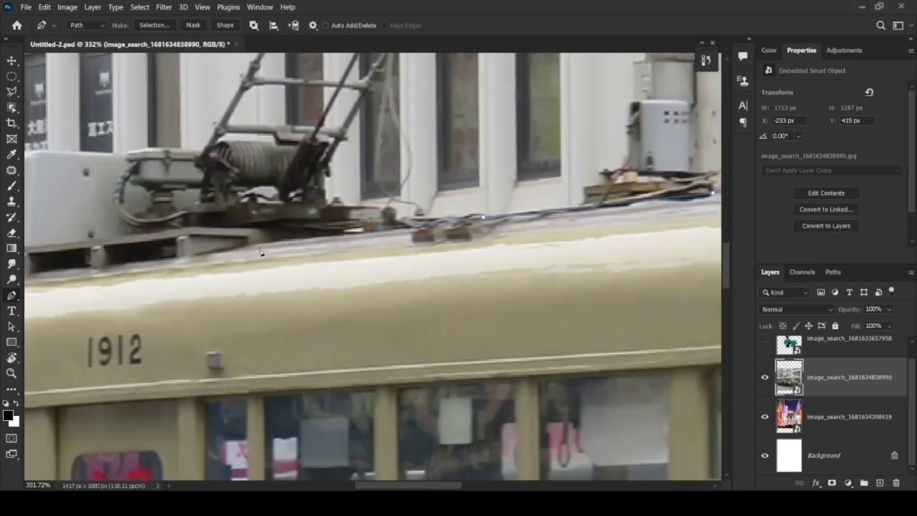
- Scale the masked tram to about 220% and move it across the bottom of the street scene
{"action": "scroll", "coordinate": [509, 195], "scroll_direction": "down", "scroll_amount": 2}
{"action": "scroll", "coordinate": [430, 215], "scroll_direction": "down", "scroll_amount": 2}
{"action": "scroll", "coordinate": [358, 229], "scroll_direction": "down", "scroll_amount": 2}
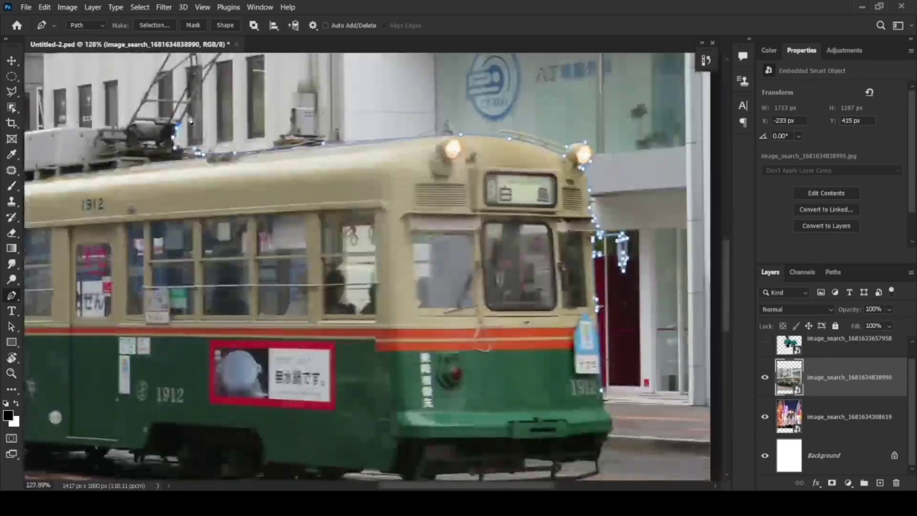
{"action": "scroll", "coordinate": [326, 191], "scroll_direction": "up", "scroll_amount": 5}
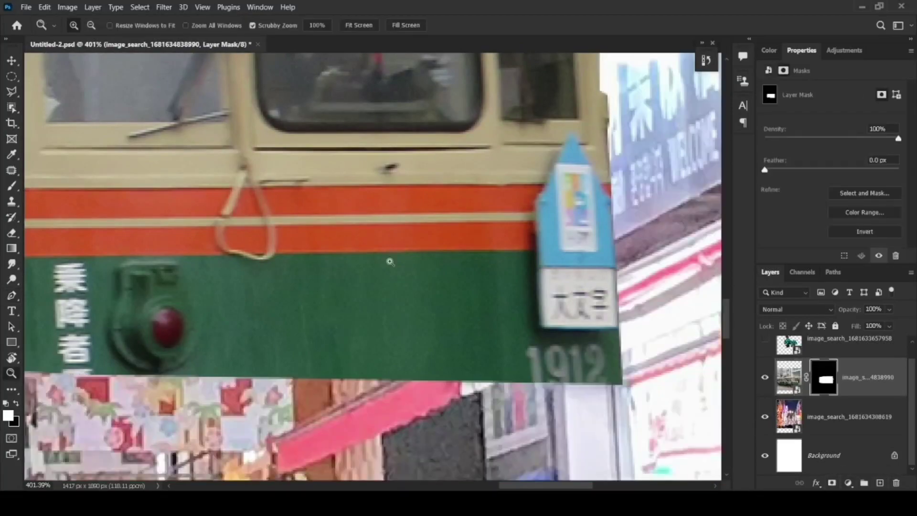
{"action": "key", "text": "ctrl+0"}
{"action": "key", "text": "ctrl+t"}
{"action": "mouse_move", "coordinate": [525, 353]}
{"action": "left_mouse_down"}
{"action": "mouse_move", "coordinate": [282, 287]}
{"action": "mouse_move", "coordinate": [653, 290]}
{"action": "mouse_move", "coordinate": [606, 278]}
{"action": "left_mouse_up"}
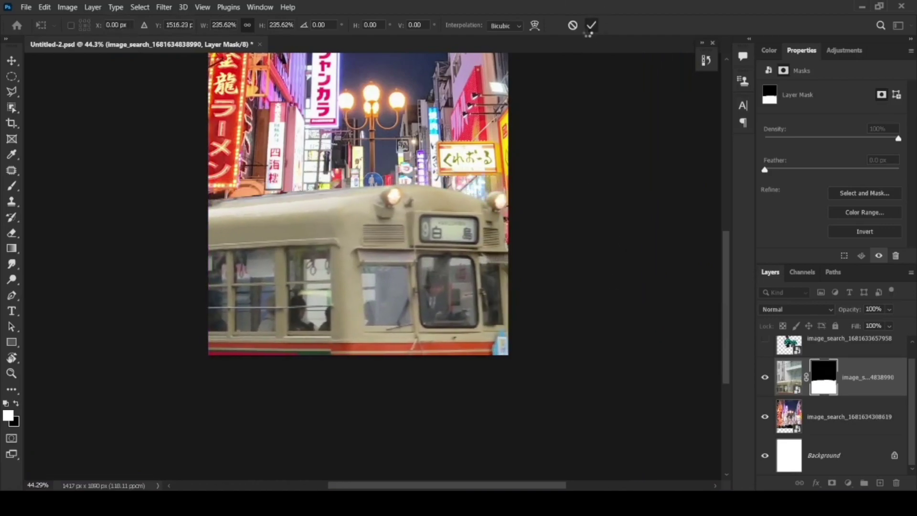
{"action": "left_click", "coordinate": [591, 24]}
- Apply a Box Blur of radius 8 to the street photo layer
{"action": "key", "text": "z"}
{"action": "left_click", "coordinate": [845, 418]}
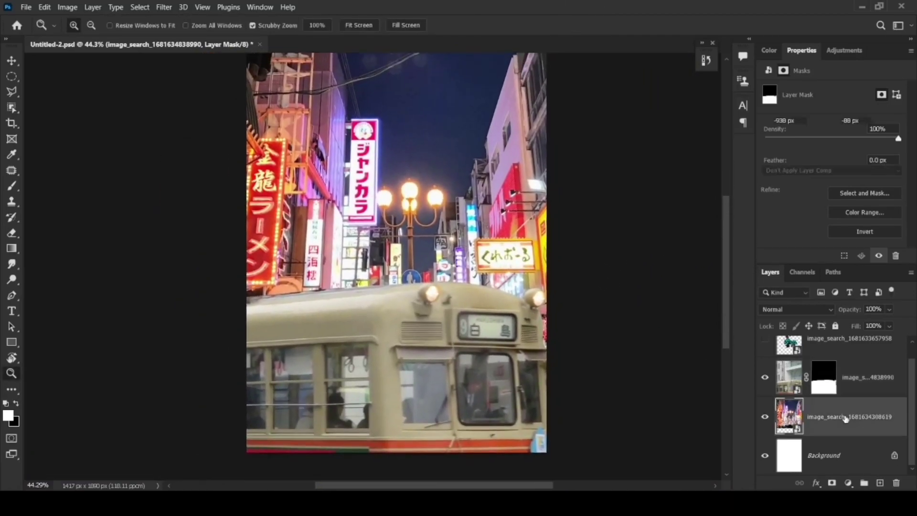
{"action": "left_click", "coordinate": [164, 7]}
{"action": "mouse_move", "coordinate": [187, 171]}
{"action": "left_click", "coordinate": [344, 170]}
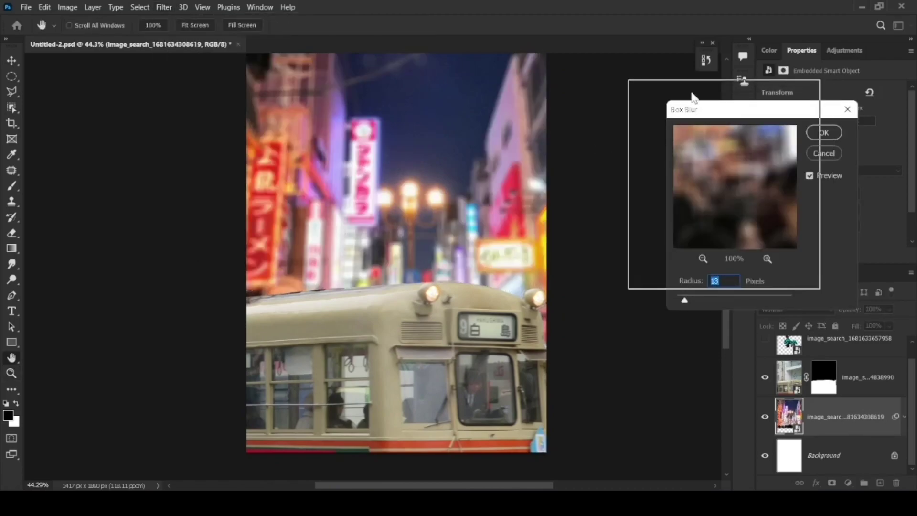
{"action": "type", "text": "8"}
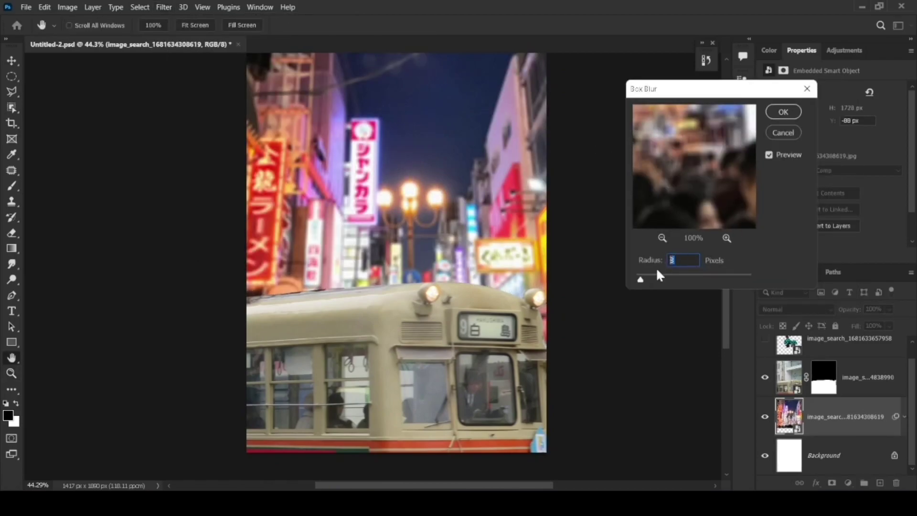
{"action": "left_click", "coordinate": [783, 111]}
- Add a Hue/Saturation layer clipped to the tram and lower its lightness
{"action": "left_click", "coordinate": [783, 377]}
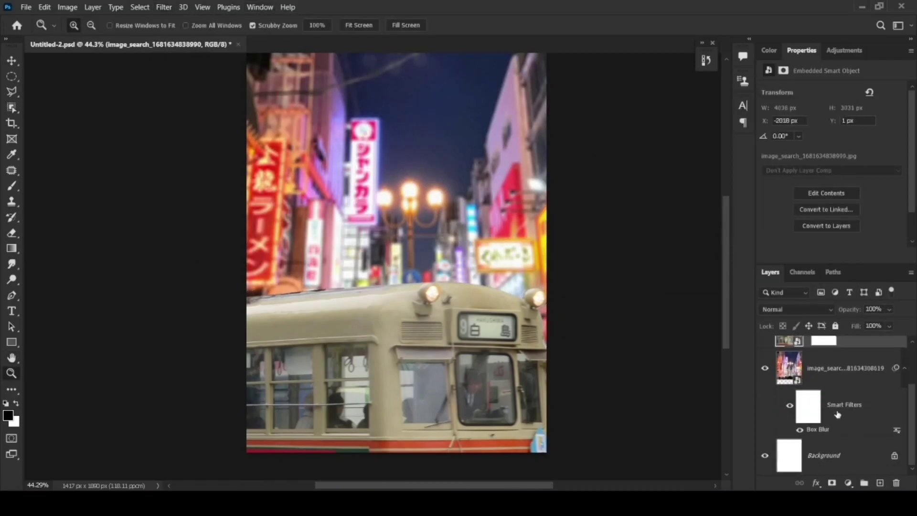
{"action": "left_click", "coordinate": [848, 482]}
{"action": "left_click", "coordinate": [840, 358]}
{"action": "mouse_move", "coordinate": [831, 183]}
{"action": "left_mouse_down"}
{"action": "mouse_move", "coordinate": [786, 183]}
{"action": "mouse_move", "coordinate": [845, 158]}
{"action": "left_mouse_up"}
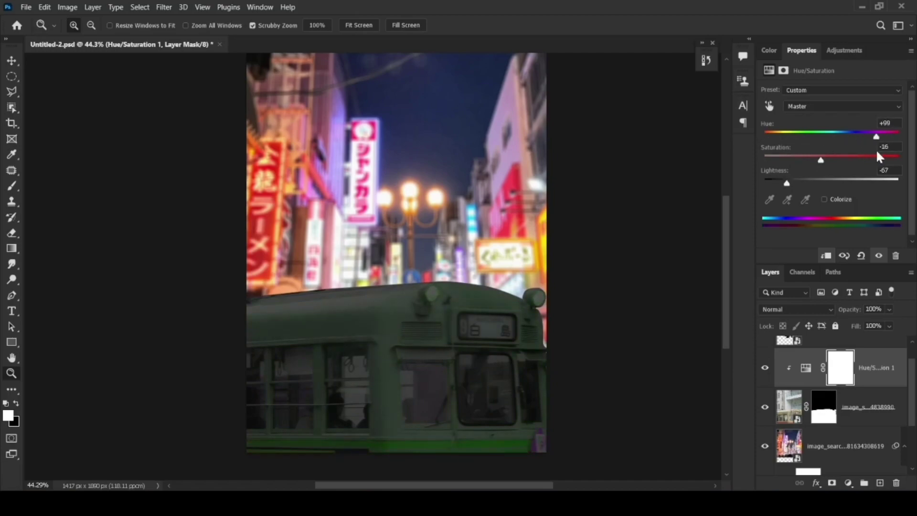
- Add a clipped Brightness/Contrast layer at 150/-49 on the tram and invert its mask
{"action": "left_click", "coordinate": [849, 483]}
{"action": "left_click", "coordinate": [858, 313]}
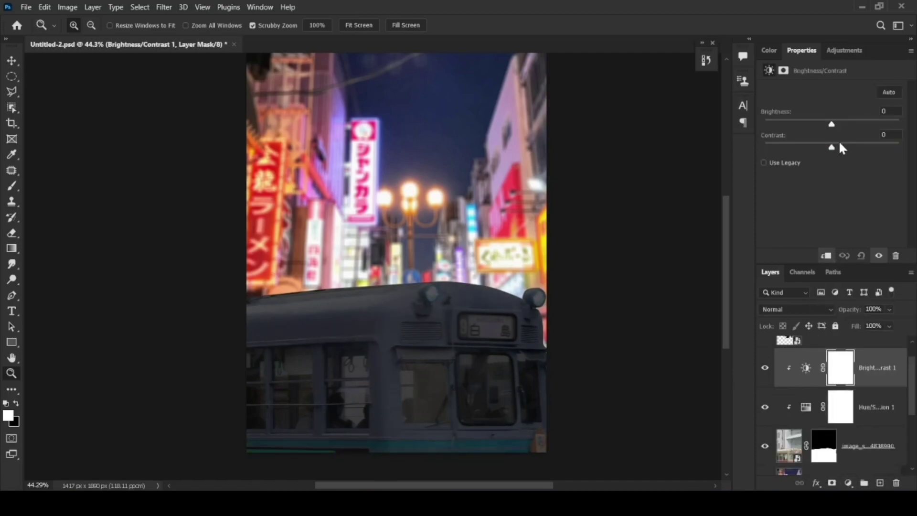
{"action": "left_click_drag", "start_coordinate": [839, 145], "coordinate": [766, 147]}
{"action": "left_click_drag", "start_coordinate": [832, 124], "coordinate": [898, 124]}
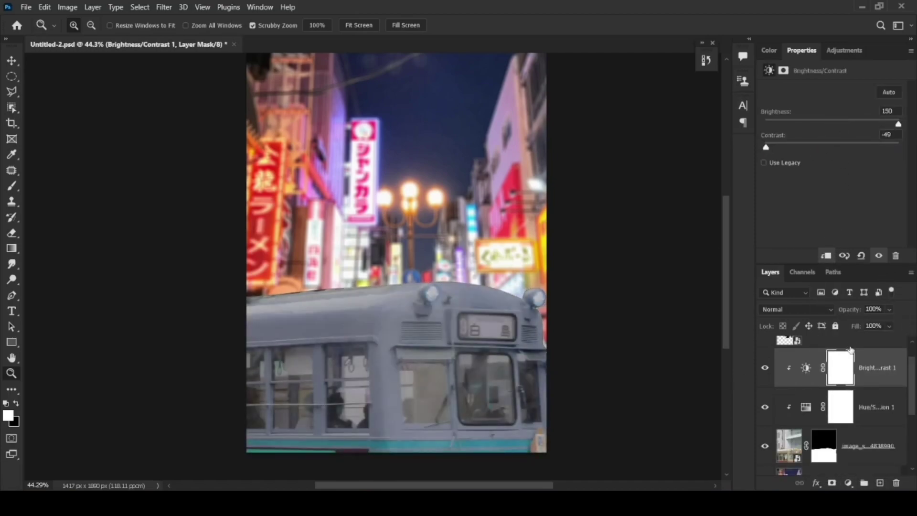
{"action": "key", "text": "ctrl+i"}
- Paint a bright rim along the tram roof with a small soft round brush
{"action": "left_click_drag", "start_coordinate": [502, 306], "coordinate": [519, 304]}
{"action": "key", "text": "b"}
{"action": "right_click", "coordinate": [478, 229]}
{"action": "scroll", "coordinate": [538, 351], "scroll_direction": "up", "scroll_amount": 2}
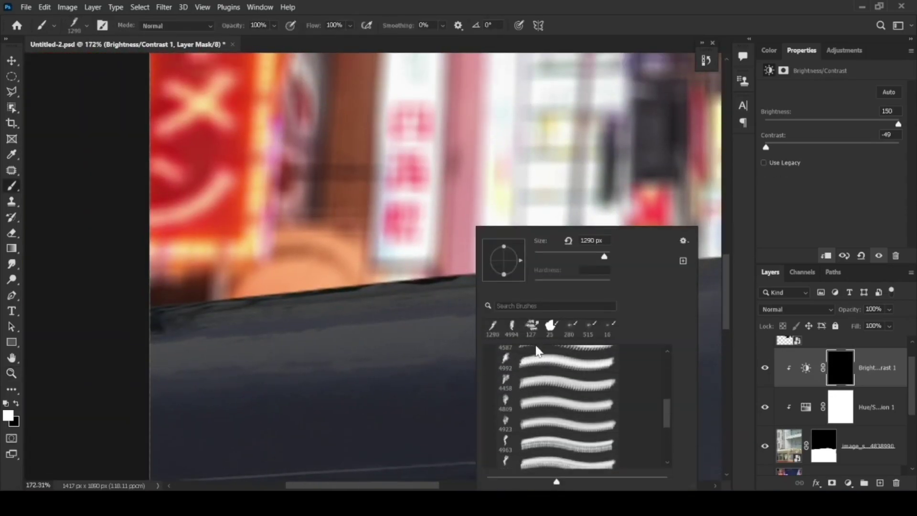
{"action": "scroll", "coordinate": [538, 351], "scroll_direction": "up", "scroll_amount": 10}
{"action": "left_click", "coordinate": [556, 372]}
{"action": "left_click_drag", "start_coordinate": [588, 260], "coordinate": [535, 253]}
{"action": "key", "text": "Return"}
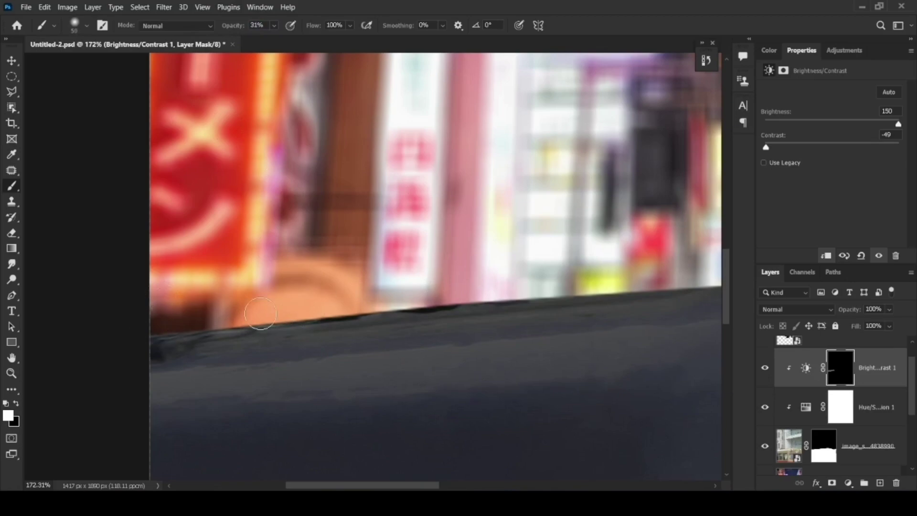
{"action": "left_click_drag", "start_coordinate": [559, 303], "coordinate": [604, 298]}
{"action": "left_click_drag", "start_coordinate": [604, 298], "coordinate": [354, 293]}
- Zoom out and pan along the tram to inspect the brightened roofline
{"action": "key", "text": "z"}
{"action": "scroll", "coordinate": [552, 292], "scroll_direction": "down", "scroll_amount": 1}
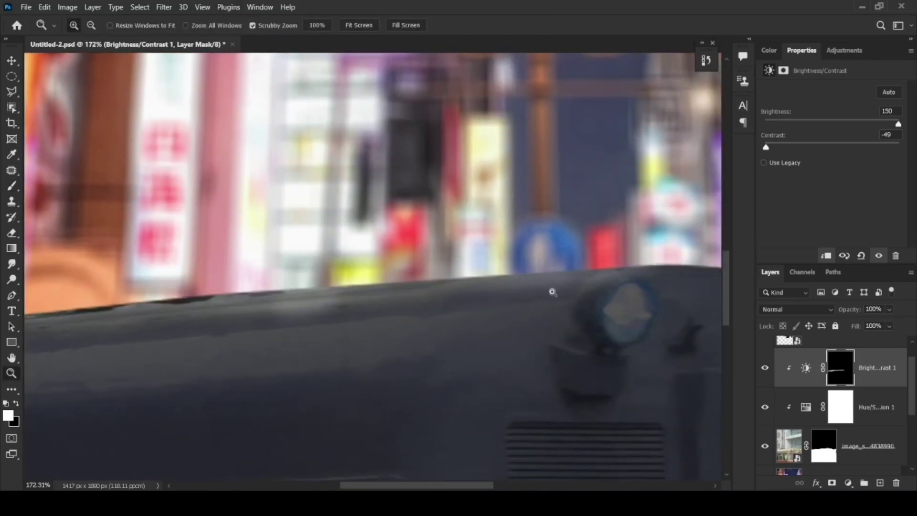
{"action": "left_click_drag", "start_coordinate": [539, 286], "coordinate": [493, 288]}
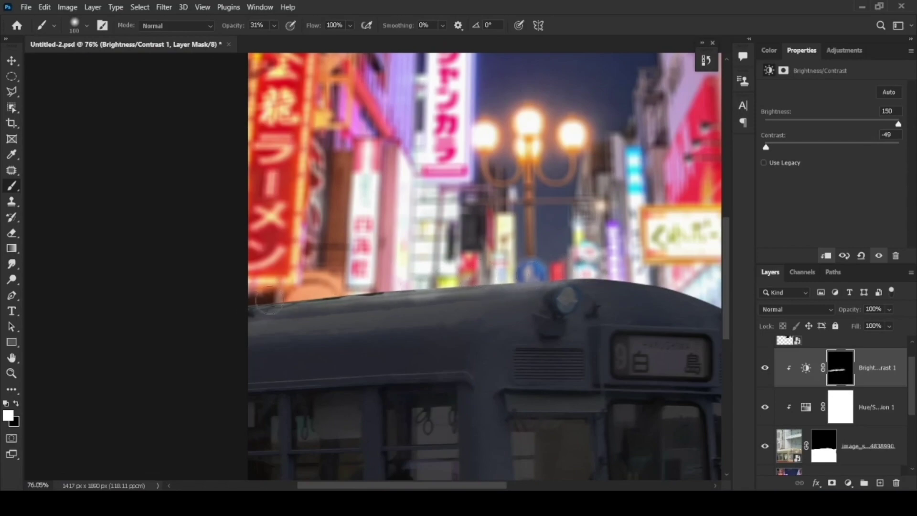
{"action": "scroll", "coordinate": [530, 276], "scroll_direction": "right", "scroll_amount": 3}
{"action": "scroll", "coordinate": [549, 286], "scroll_direction": "right", "scroll_amount": 2}
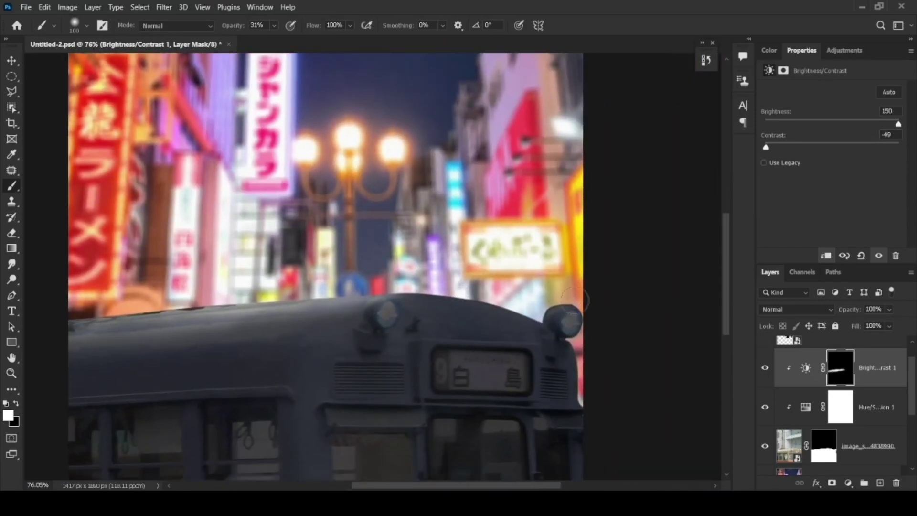
{"action": "scroll", "coordinate": [572, 292], "scroll_direction": "left", "scroll_amount": 1}
{"action": "scroll", "coordinate": [431, 268], "scroll_direction": "left", "scroll_amount": 1}
{"action": "scroll", "coordinate": [431, 268], "scroll_direction": "down", "scroll_amount": 1}
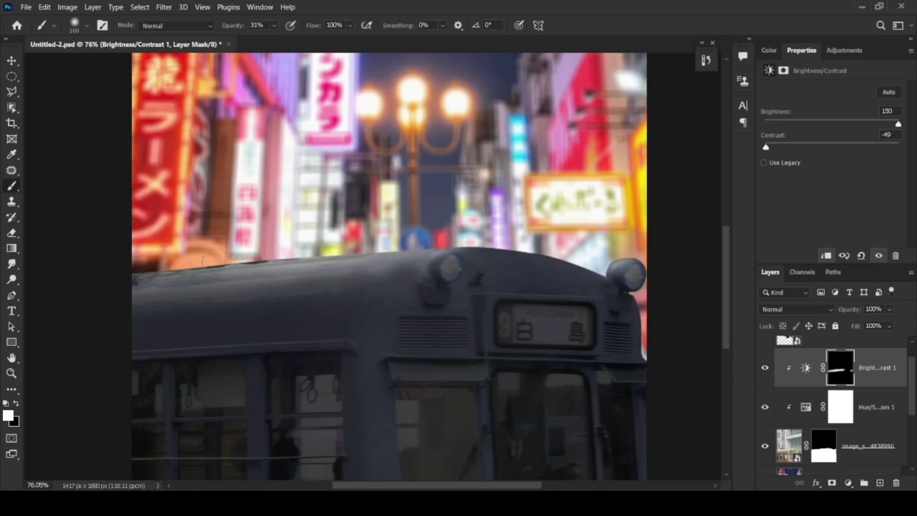
{"action": "scroll", "coordinate": [841, 406], "scroll_direction": "down", "scroll_amount": 1}
{"action": "scroll", "coordinate": [841, 405], "scroll_direction": "down", "scroll_amount": 2}
- Tidy the tram mask's roof edge with a full-opacity brush, then zoom back out
{"action": "left_click", "coordinate": [823, 366]}
{"action": "key", "text": "z"}
{"action": "left_click_drag", "start_coordinate": [220, 267], "coordinate": [445, 193]}
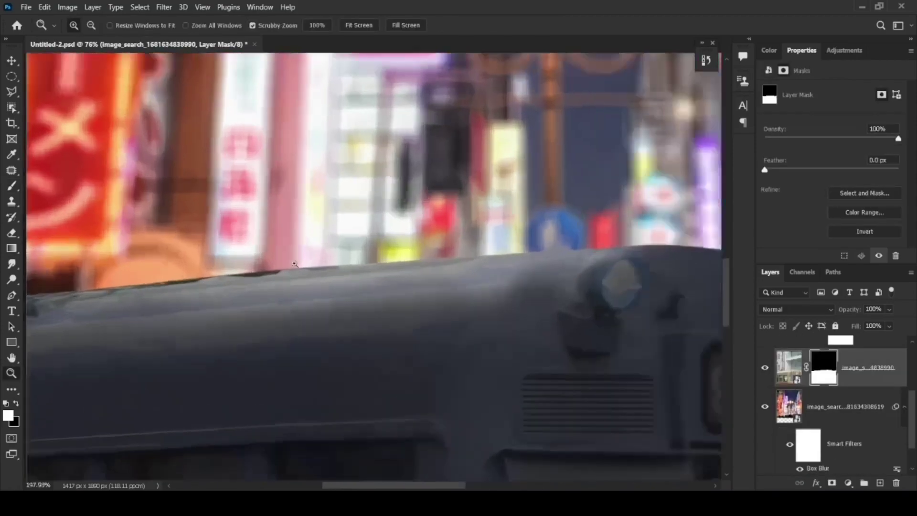
{"action": "scroll", "coordinate": [445, 194], "scroll_direction": "down", "scroll_amount": 3}
{"action": "key", "text": "b"}
{"action": "right_click", "coordinate": [449, 191]}
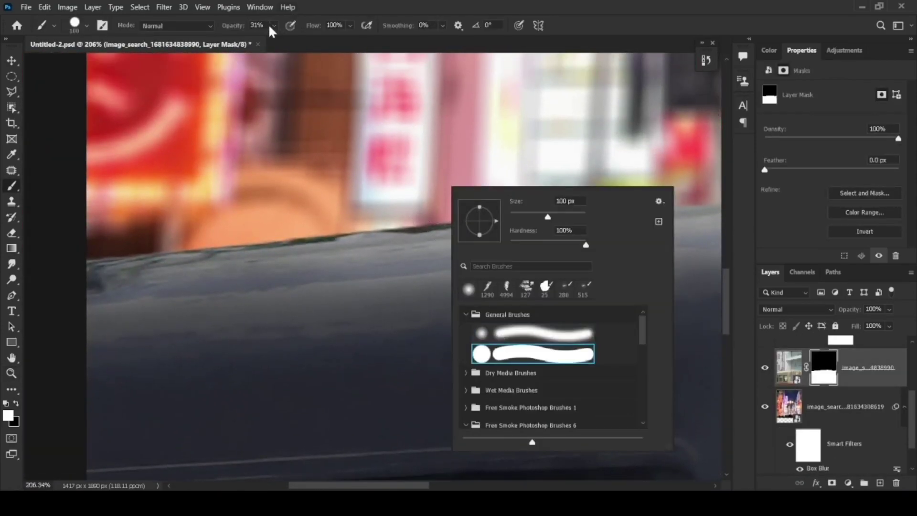
{"action": "key", "text": "Escape"}
{"action": "key", "text": "0"}
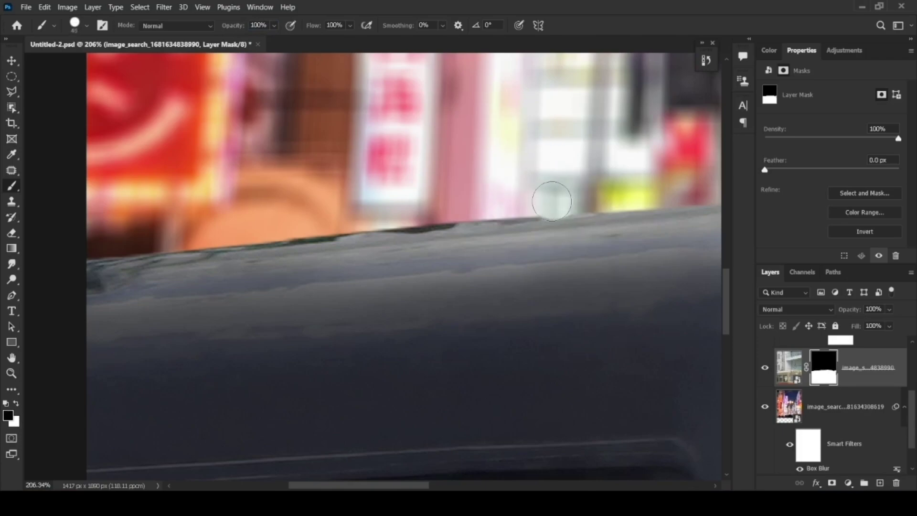
{"action": "scroll", "coordinate": [151, 236], "scroll_direction": "right", "scroll_amount": 5}
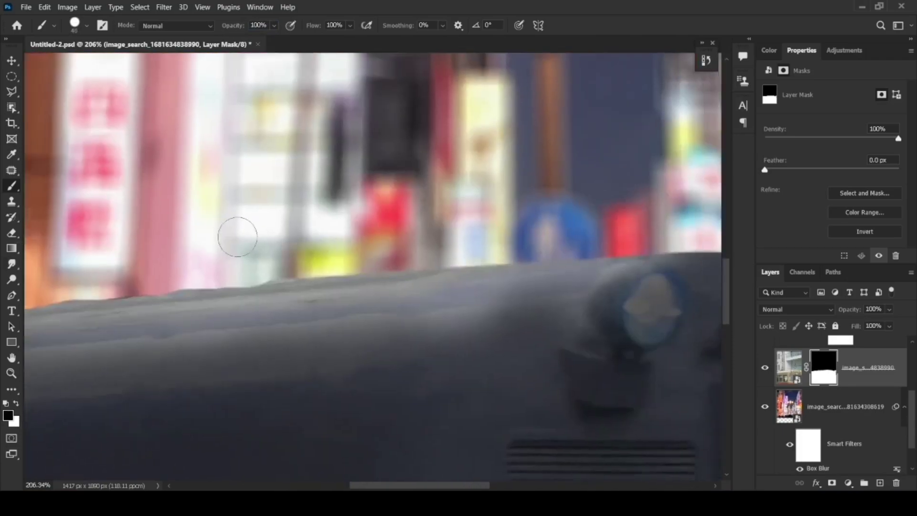
{"action": "key", "text": "z"}
{"action": "scroll", "coordinate": [189, 268], "scroll_direction": "down", "scroll_amount": 5}
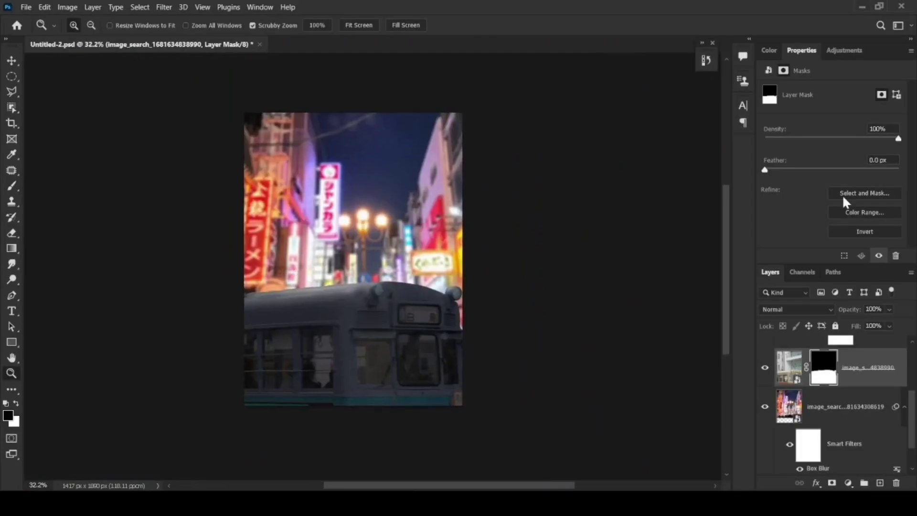
- Darken the blurred street with a clipped Hue/Saturation layer at Lightness -38
{"action": "left_click", "coordinate": [848, 483]}
{"action": "left_click", "coordinate": [852, 362]}
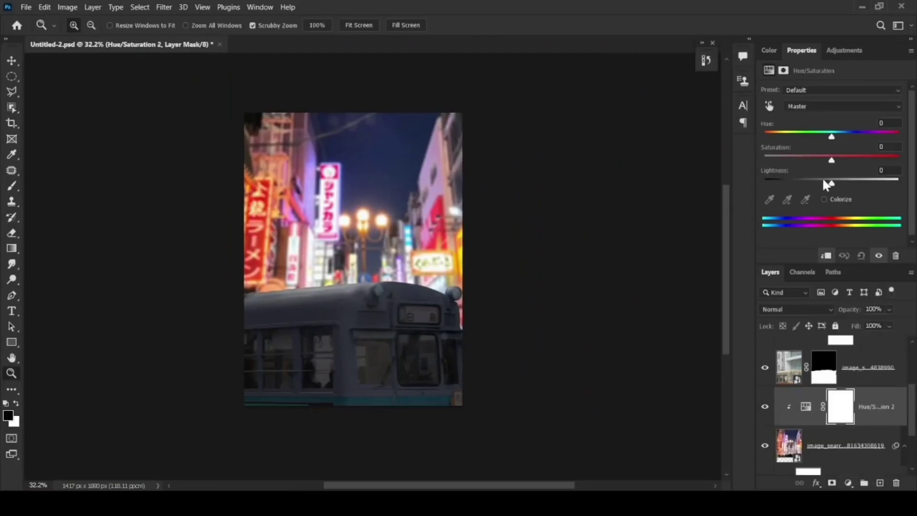
{"action": "left_click_drag", "start_coordinate": [829, 183], "coordinate": [803, 189]}
{"action": "scroll", "coordinate": [864, 370], "scroll_direction": "up", "scroll_amount": 2}
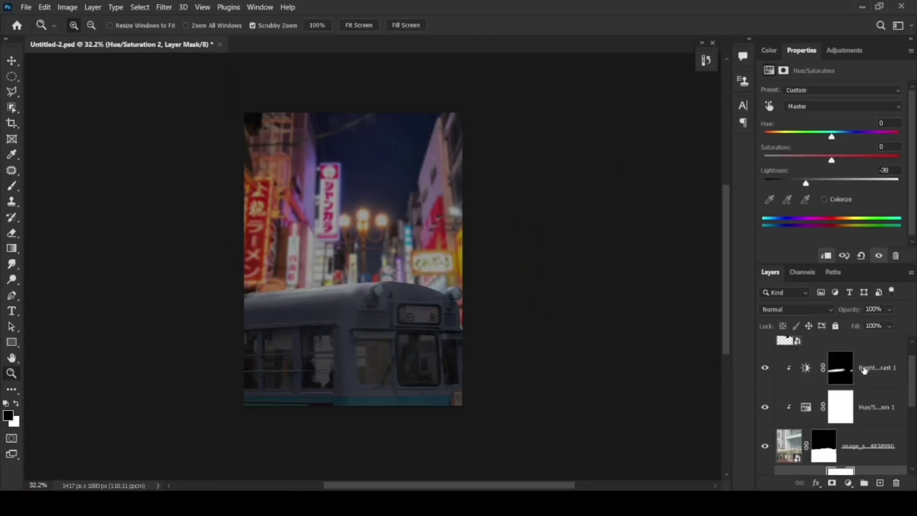
{"action": "scroll", "coordinate": [864, 370], "scroll_direction": "up", "scroll_amount": 1}
- Show the swordsman layer, then shrink and raise him above the tram roof
{"action": "left_click", "coordinate": [764, 354]}
{"action": "mouse_move", "coordinate": [430, 325]}
{"action": "left_mouse_down"}
{"action": "mouse_move", "coordinate": [472, 326]}
{"action": "mouse_move", "coordinate": [423, 201]}
{"action": "left_mouse_up"}
{"action": "left_click", "coordinate": [789, 354]}
{"action": "key", "text": "ctrl+t"}
{"action": "mouse_move", "coordinate": [531, 307]}
{"action": "left_mouse_down"}
{"action": "mouse_move", "coordinate": [543, 289]}
{"action": "mouse_move", "coordinate": [542, 300]}
{"action": "left_mouse_up"}
- Enlarge the swordsman slightly, shift him up-left and commit the size
{"action": "left_click_drag", "start_coordinate": [543, 102], "coordinate": [550, 86]}
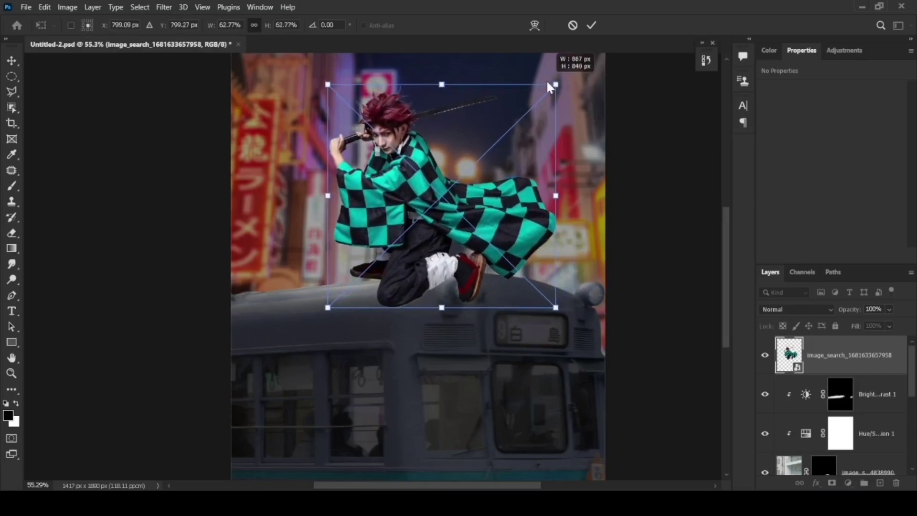
{"action": "left_click", "coordinate": [591, 25]}
{"action": "key", "text": "z"}
{"action": "scroll", "coordinate": [448, 232], "scroll_direction": "down", "scroll_amount": 2}
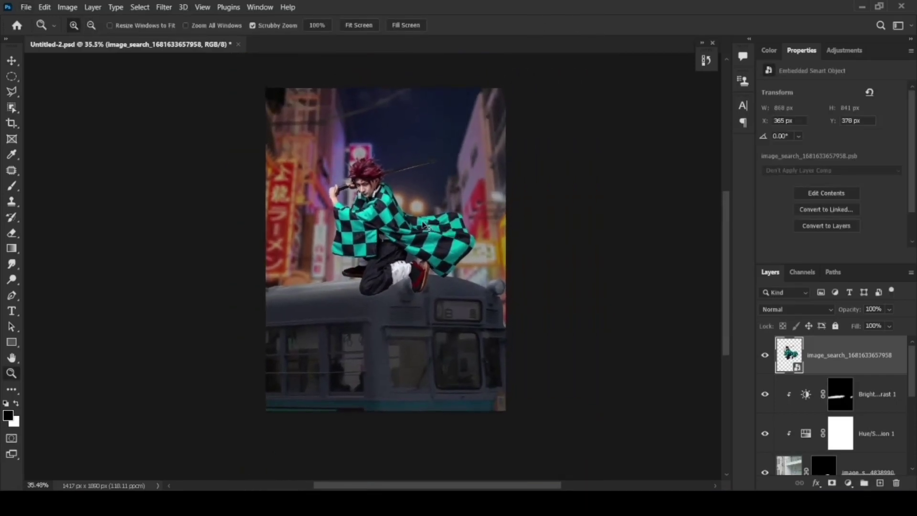
{"action": "scroll", "coordinate": [788, 413], "scroll_direction": "down", "scroll_amount": 3}
- Tilt the swordsman slightly and lower him onto the tram roof
{"action": "key", "text": "ctrl+t"}
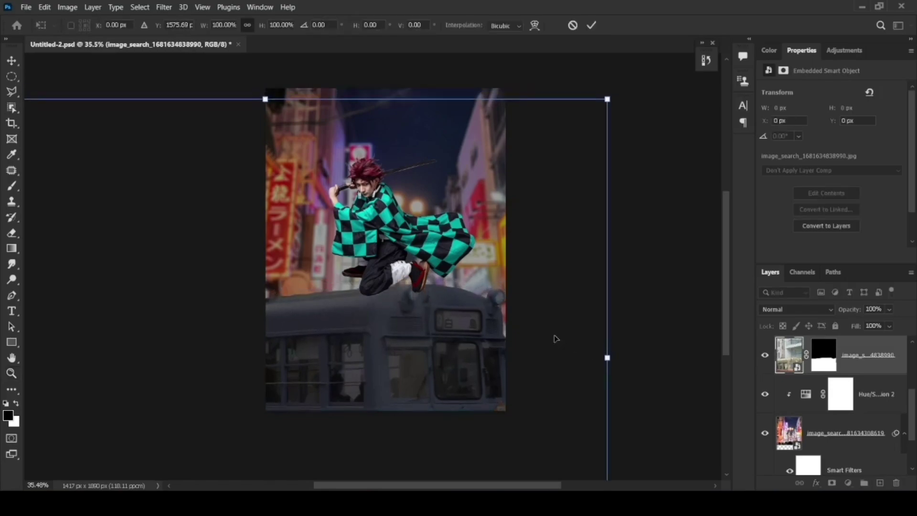
{"action": "left_click", "coordinate": [840, 355]}
{"action": "key", "text": "ctrl+t"}
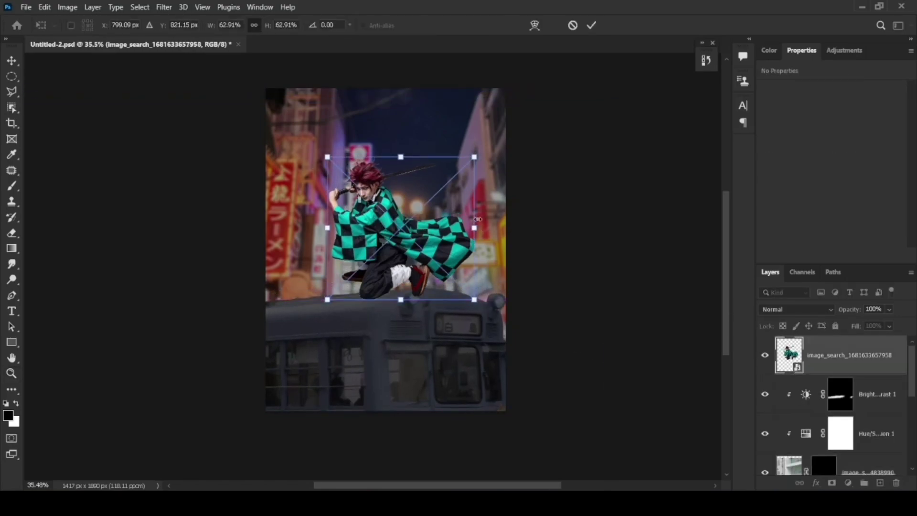
{"action": "left_click_drag", "start_coordinate": [491, 244], "coordinate": [511, 200]}
{"action": "left_click_drag", "start_coordinate": [416, 251], "coordinate": [415, 258]}
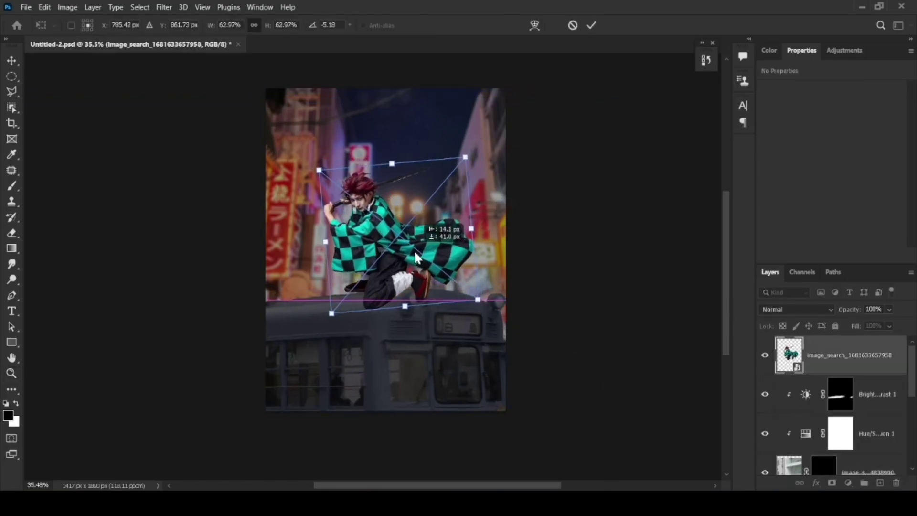
{"action": "left_click", "coordinate": [591, 24]}
{"action": "key", "text": "z"}
{"action": "left_click_drag", "start_coordinate": [409, 364], "coordinate": [404, 336]}
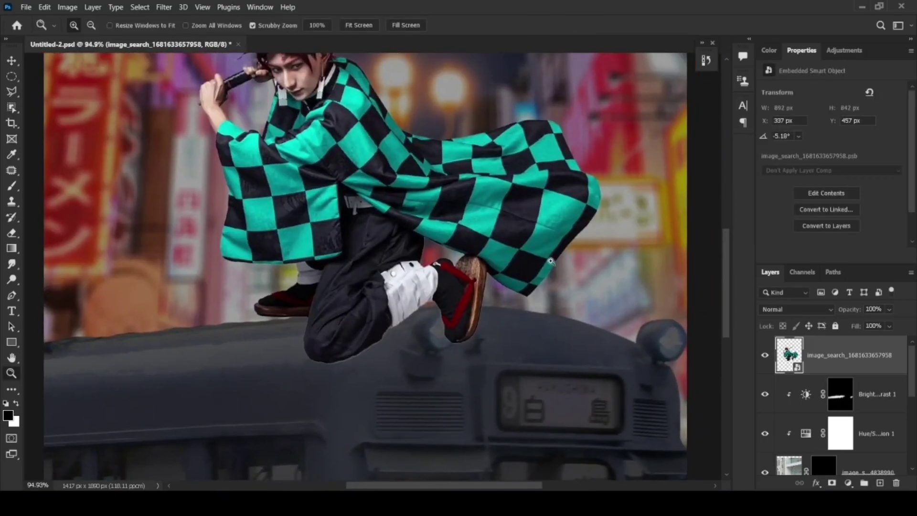
- Warp the swordsman's bottom edge so his knee and feet follow the roof curve
{"action": "key", "text": "ctrl+t"}
{"action": "left_click_drag", "start_coordinate": [423, 238], "coordinate": [408, 232]}
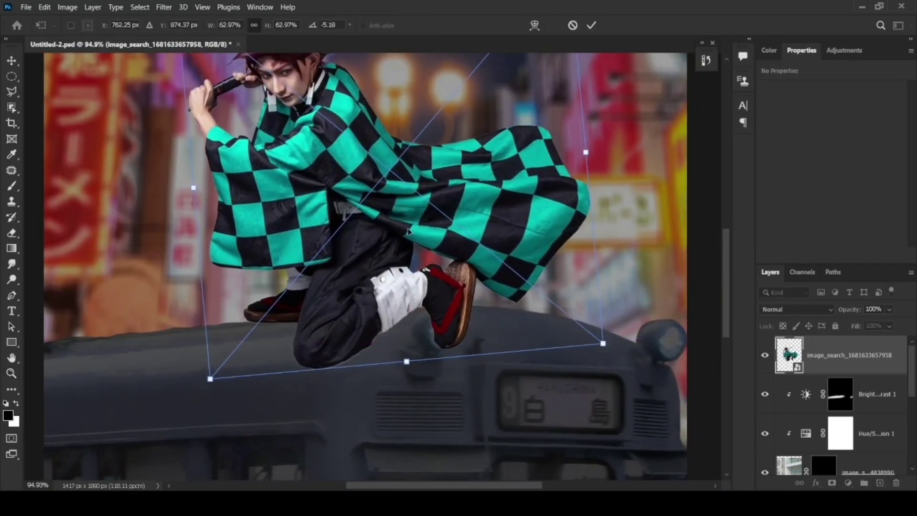
{"action": "right_click", "coordinate": [398, 227]}
{"action": "left_click", "coordinate": [411, 274]}
{"action": "left_click_drag", "start_coordinate": [407, 361], "coordinate": [418, 320]}
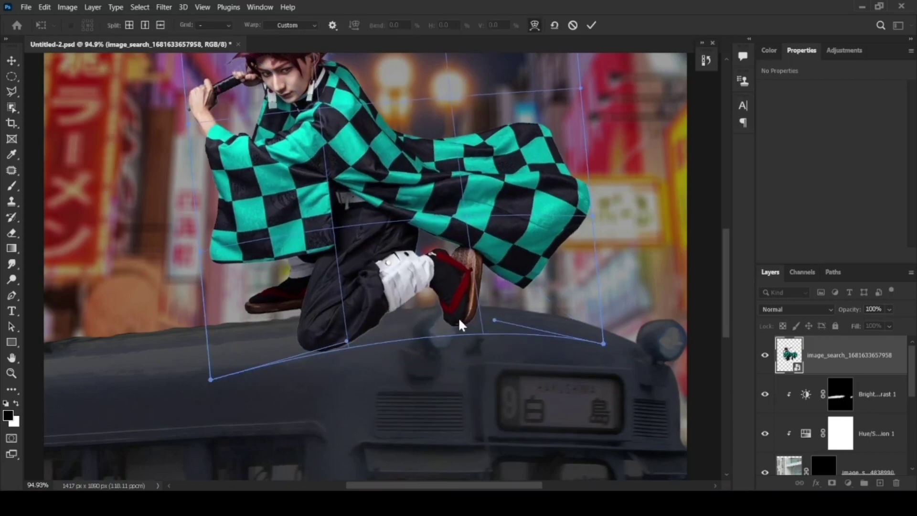
{"action": "left_click_drag", "start_coordinate": [350, 323], "coordinate": [355, 342]}
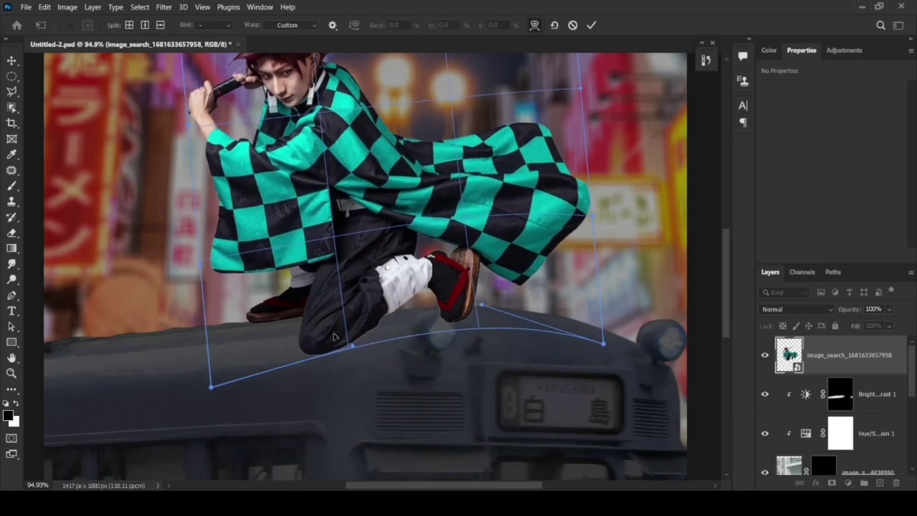
{"action": "key", "text": "Return"}
{"action": "key", "text": "ctrl+minus"}
- Tilt the swordsman a few more degrees, settle him on the roof, and add a layer mask
{"action": "key", "text": "ctrl+t"}
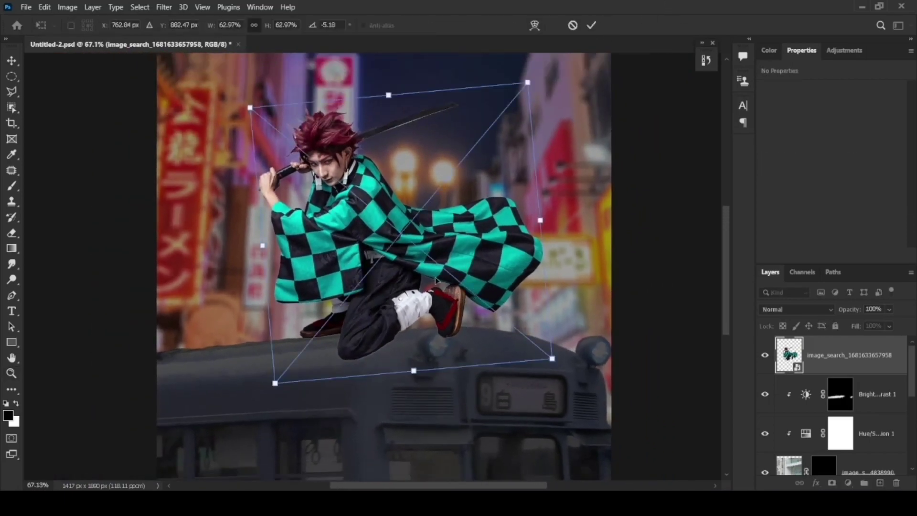
{"action": "left_click_drag", "start_coordinate": [540, 370], "coordinate": [549, 364]}
{"action": "left_click_drag", "start_coordinate": [360, 305], "coordinate": [370, 309]}
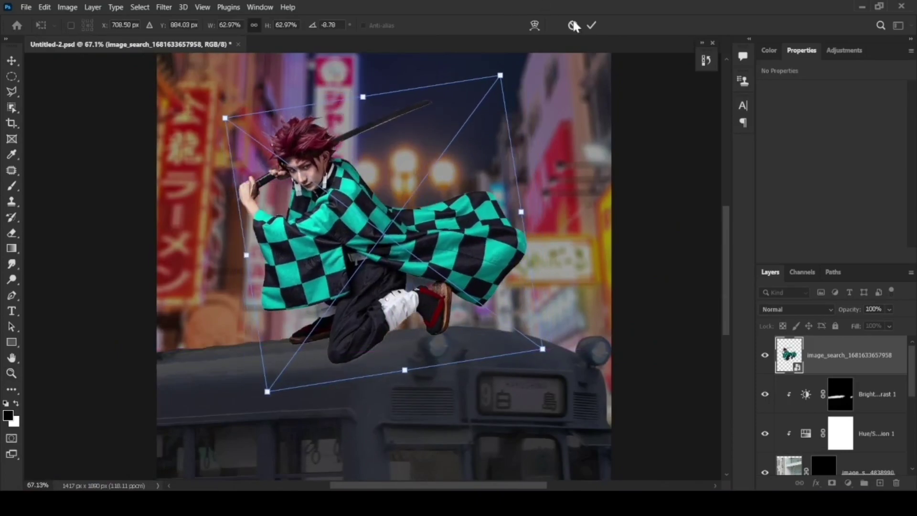
{"action": "key", "text": "Return"}
{"action": "left_click", "coordinate": [831, 483]}
{"action": "scroll", "coordinate": [403, 295], "scroll_direction": "up", "scroll_amount": 5}
- Touch up the swordsman's layer mask with a brush stroke
{"action": "key", "text": "b"}
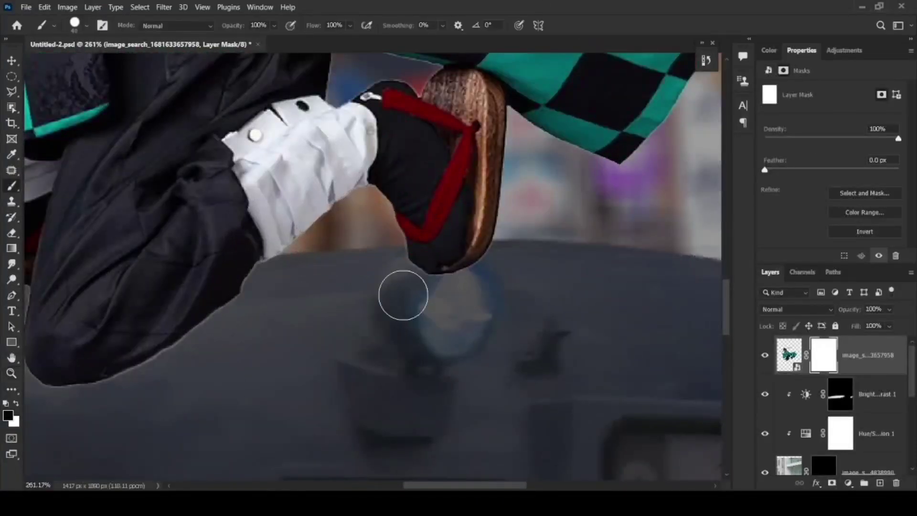
{"action": "left_click", "coordinate": [454, 271]}
{"action": "key", "text": "z"}
{"action": "scroll", "coordinate": [474, 336], "scroll_direction": "down", "scroll_amount": 5}
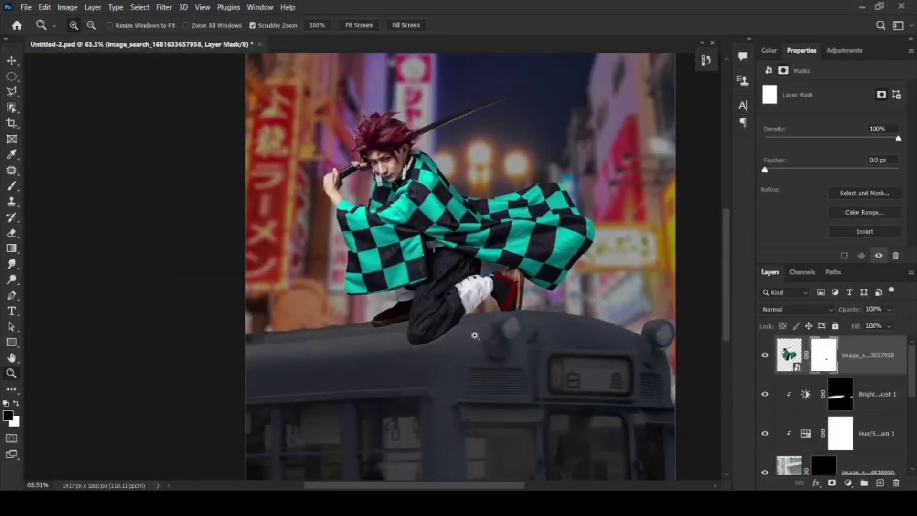
- Add an empty shadow layer and set up a soft brush at about 61% opacity
{"action": "left_click", "coordinate": [883, 404]}
{"action": "left_click", "coordinate": [880, 483]}
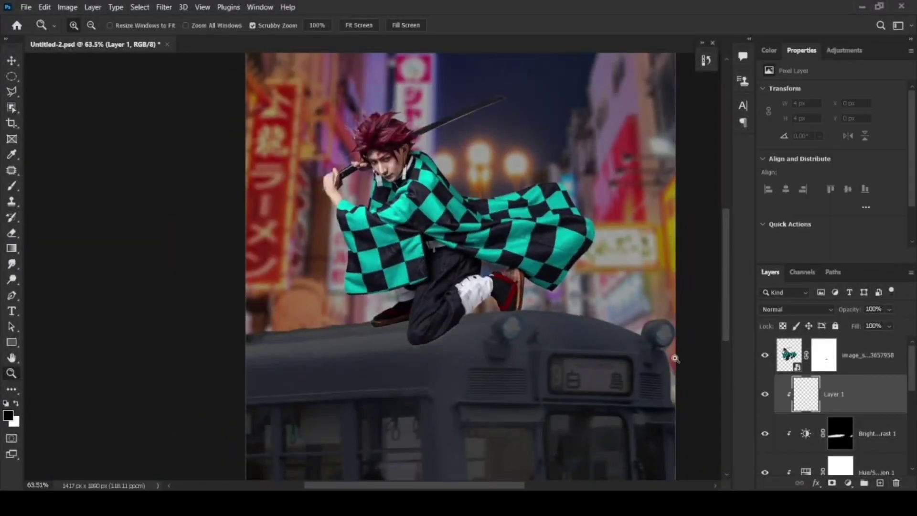
{"action": "right_click", "coordinate": [462, 309]}
{"action": "key", "text": "b"}
{"action": "right_click", "coordinate": [451, 224]}
{"action": "key", "text": "Escape"}
{"action": "key", "text": "z"}
- Paint soft black contact shadow under the knee and feet, then zoom out
{"action": "scroll", "coordinate": [442, 354], "scroll_direction": "up", "scroll_amount": 1}
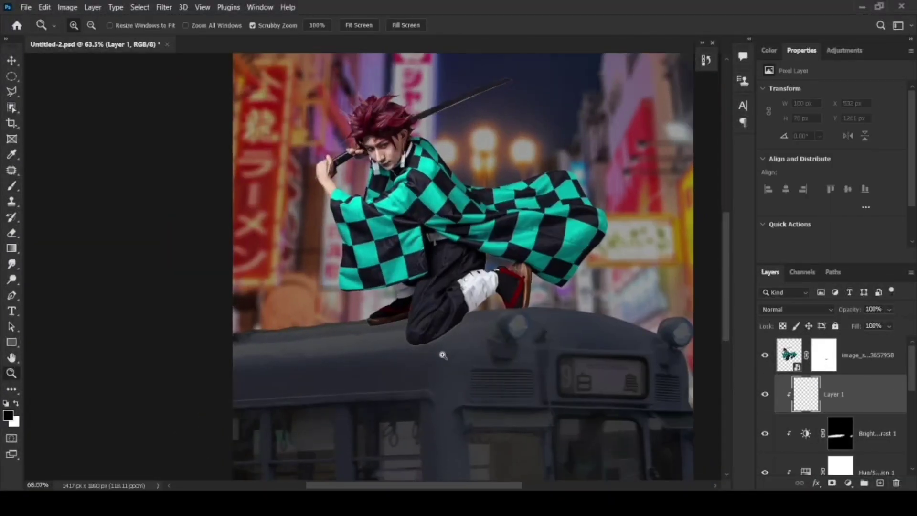
{"action": "scroll", "coordinate": [442, 355], "scroll_direction": "up", "scroll_amount": 10}
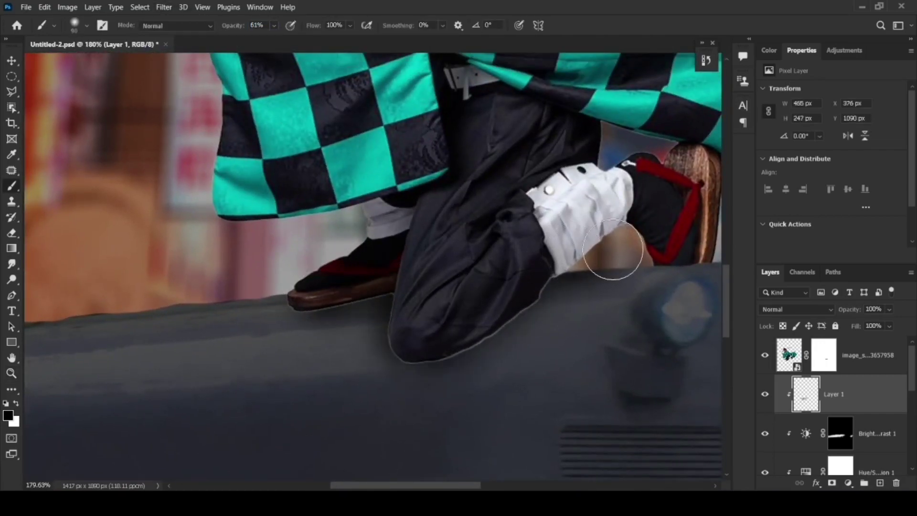
{"action": "scroll", "coordinate": [612, 249], "scroll_direction": "right", "scroll_amount": 3}
{"action": "key", "text": "z"}
{"action": "scroll", "coordinate": [382, 323], "scroll_direction": "down", "scroll_amount": 9}
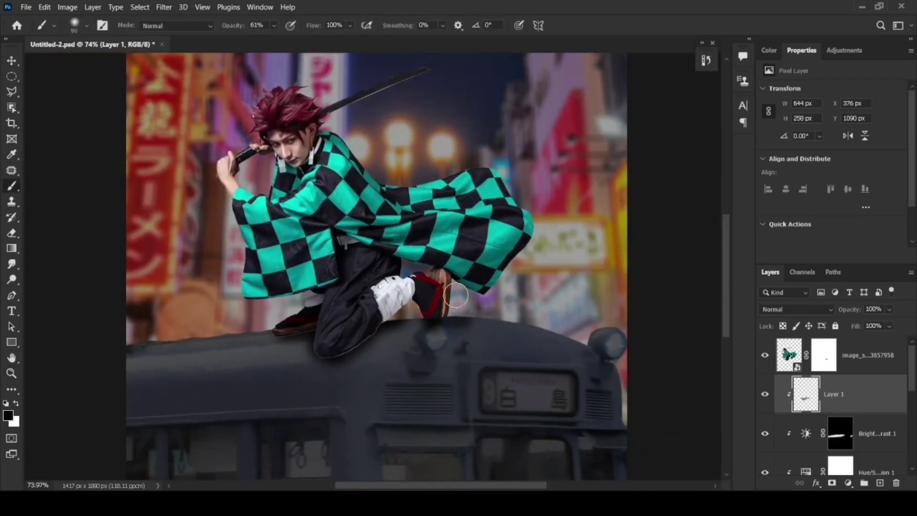
{"action": "scroll", "coordinate": [544, 313], "scroll_direction": "down", "scroll_amount": 3}
{"action": "scroll", "coordinate": [544, 314], "scroll_direction": "down", "scroll_amount": 3}
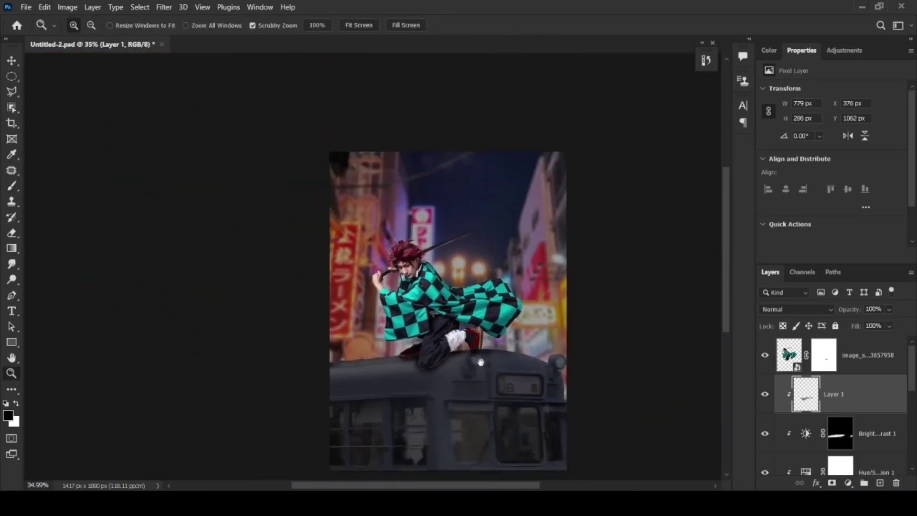
{"action": "scroll", "coordinate": [828, 430], "scroll_direction": "down", "scroll_amount": 2}
- Lower the tram Hue/Saturation lightness to darken it further
{"action": "scroll", "coordinate": [828, 429], "scroll_direction": "up", "scroll_amount": 1}
{"action": "left_click", "coordinate": [833, 432]}
{"action": "left_click_drag", "start_coordinate": [795, 180], "coordinate": [781, 183]}
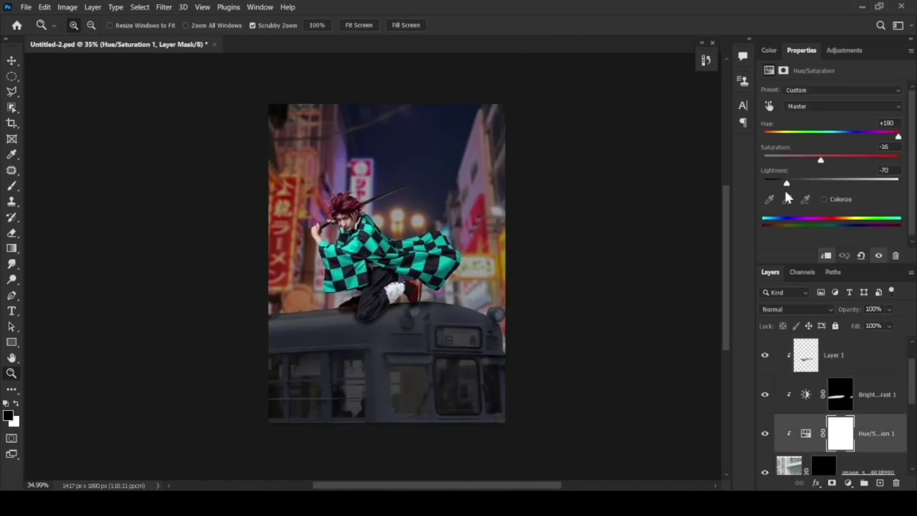
- Add an Exposure layer at +3.39 with gamma 1.74 and invert its mask
{"action": "left_click", "coordinate": [874, 405]}
{"action": "left_click", "coordinate": [848, 482]}
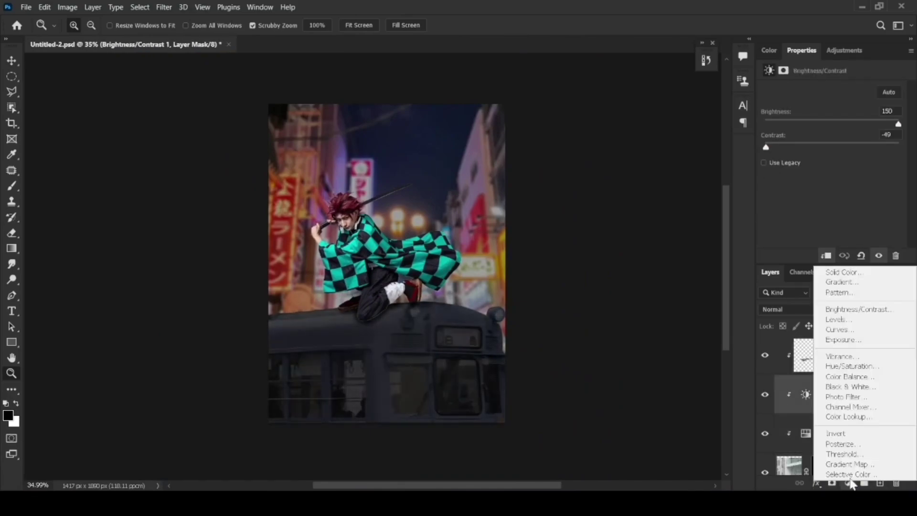
{"action": "left_click", "coordinate": [840, 340]}
{"action": "left_click_drag", "start_coordinate": [830, 167], "coordinate": [805, 168]}
{"action": "left_click_drag", "start_coordinate": [831, 120], "coordinate": [864, 119]}
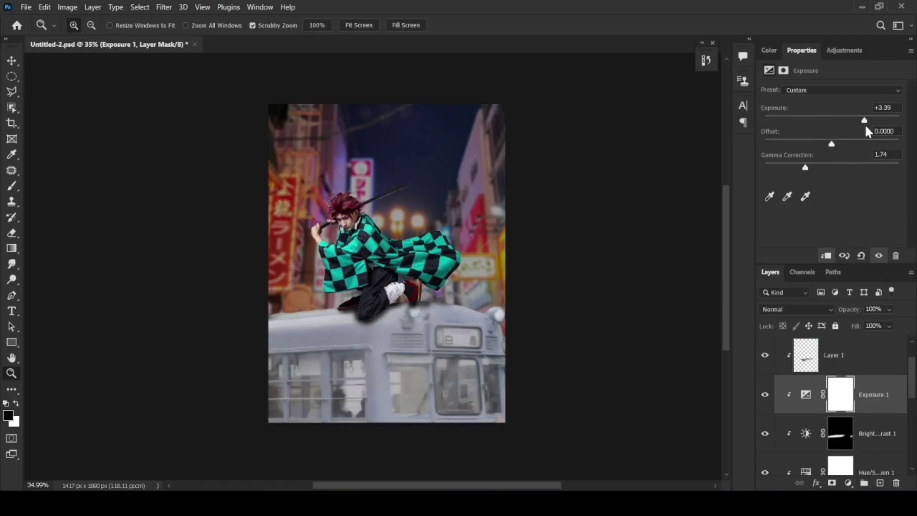
{"action": "key", "text": "ctrl+i"}
- Paint white on the exposure mask over both tram headlights to make them glow
{"action": "left_click_drag", "start_coordinate": [496, 324], "coordinate": [544, 284]}
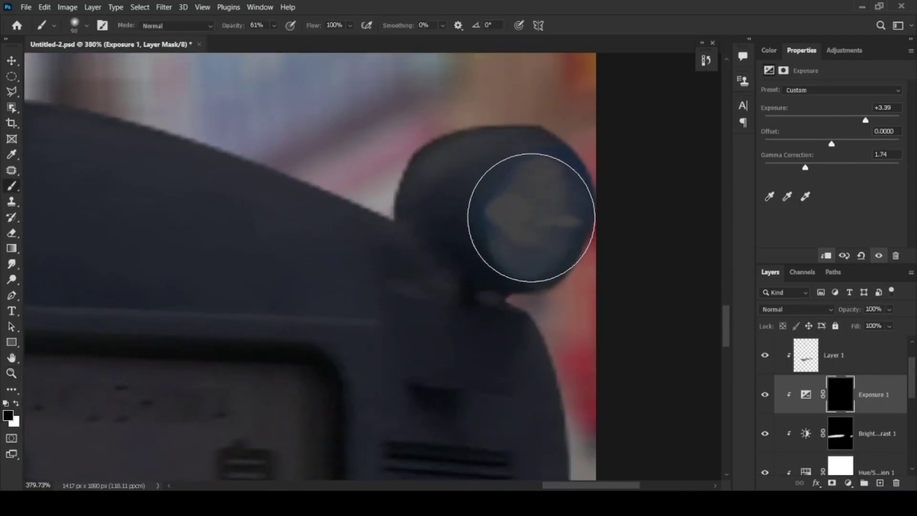
{"action": "key", "text": "x"}
{"action": "left_click_drag", "start_coordinate": [531, 217], "coordinate": [521, 214]}
{"action": "scroll", "coordinate": [485, 252], "scroll_direction": "left", "scroll_amount": 10}
{"action": "mouse_move", "coordinate": [408, 174]}
{"action": "left_mouse_down"}
{"action": "mouse_move", "coordinate": [397, 198]}
{"action": "mouse_move", "coordinate": [448, 265]}
{"action": "mouse_move", "coordinate": [474, 264]}
{"action": "mouse_move", "coordinate": [379, 320]}
{"action": "left_mouse_up"}
{"action": "key", "text": "z"}
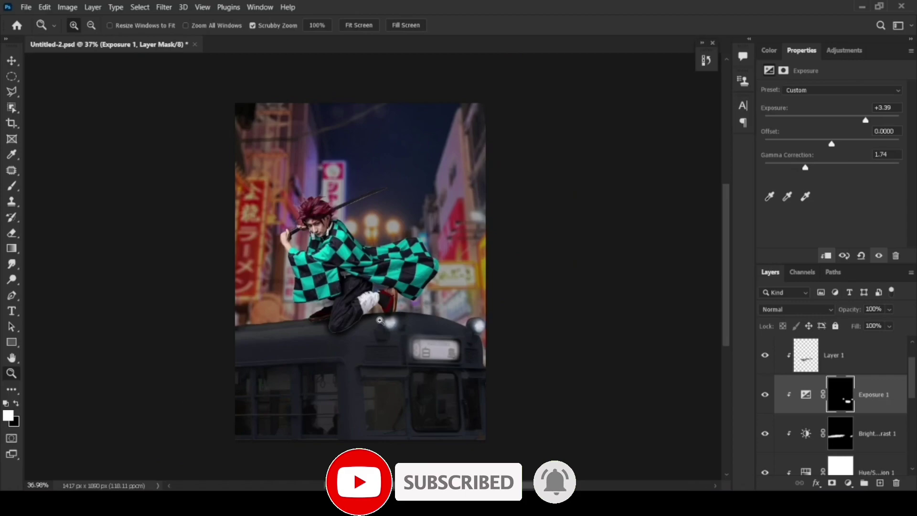
- Add a new layer and pick a small smoke-shaped brush tip
{"action": "scroll", "coordinate": [844, 412], "scroll_direction": "down", "scroll_amount": 5}
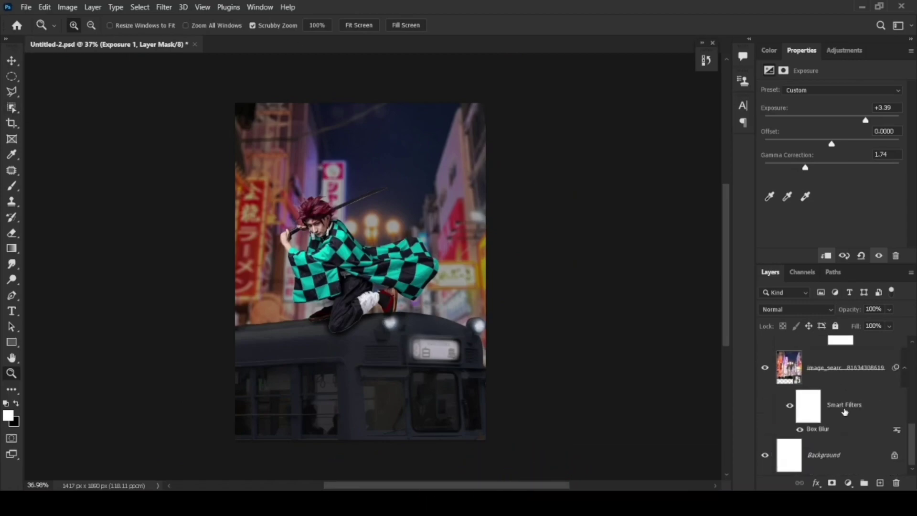
{"action": "scroll", "coordinate": [853, 378], "scroll_direction": "up", "scroll_amount": 3}
{"action": "left_click", "coordinate": [879, 482]}
{"action": "key", "text": "b"}
{"action": "right_click", "coordinate": [285, 227]}
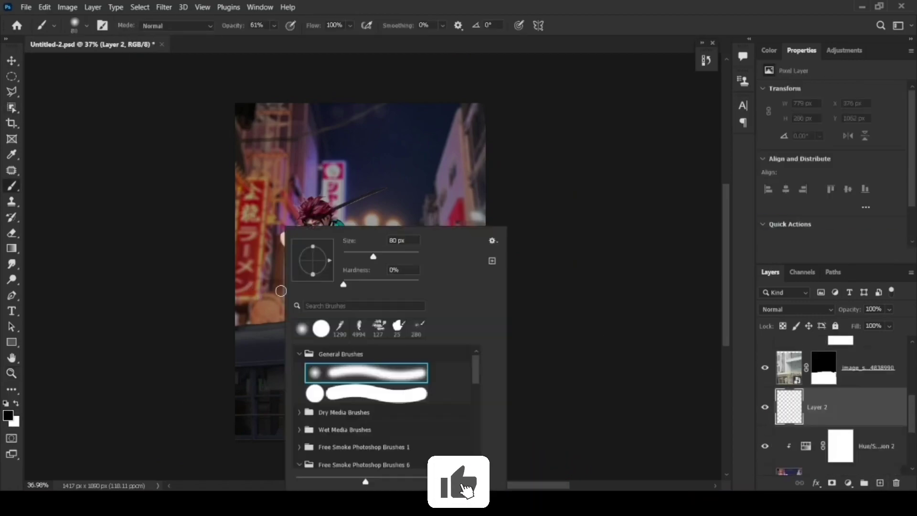
{"action": "scroll", "coordinate": [321, 443], "scroll_direction": "down", "scroll_amount": 4}
{"action": "scroll", "coordinate": [321, 444], "scroll_direction": "down", "scroll_amount": 3}
{"action": "scroll", "coordinate": [321, 448], "scroll_direction": "down", "scroll_amount": 3}
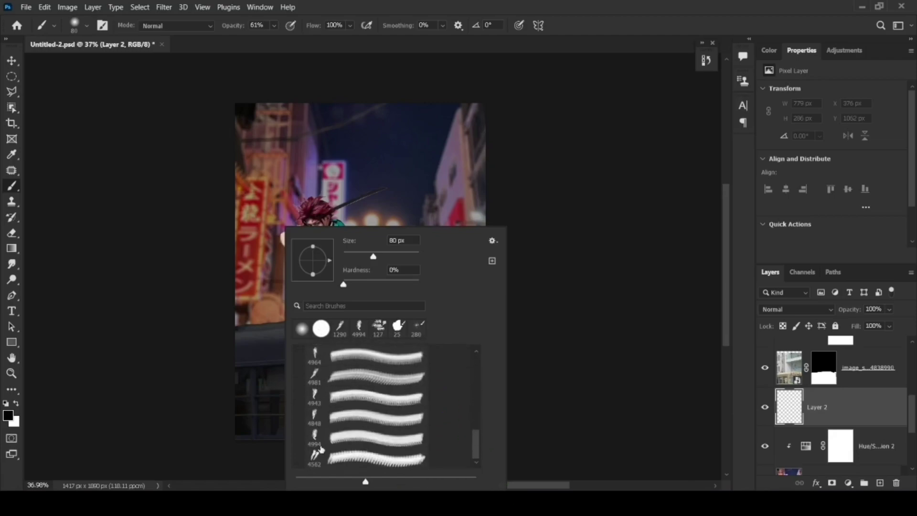
{"action": "scroll", "coordinate": [333, 416], "scroll_direction": "up", "scroll_amount": 2}
{"action": "scroll", "coordinate": [334, 416], "scroll_direction": "up", "scroll_amount": 2}
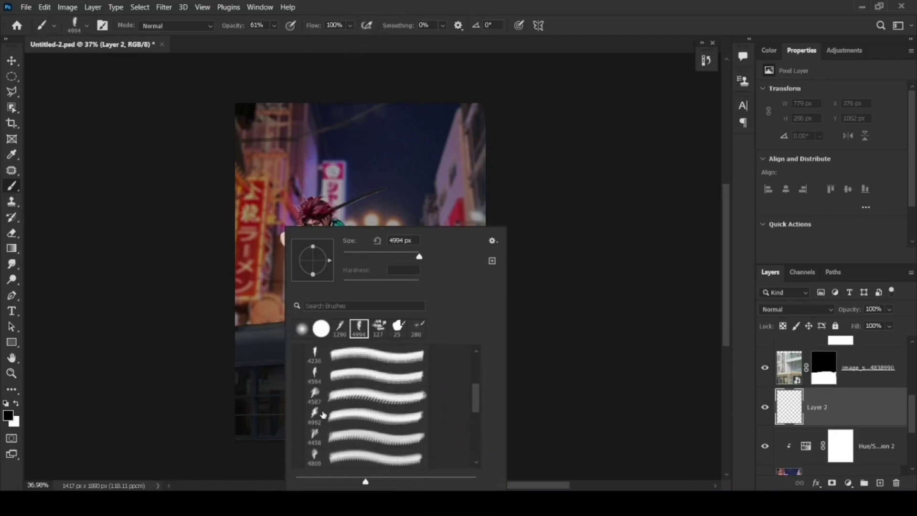
{"action": "scroll", "coordinate": [329, 411], "scroll_direction": "up", "scroll_amount": 3}
{"action": "scroll", "coordinate": [324, 404], "scroll_direction": "down", "scroll_amount": 3}
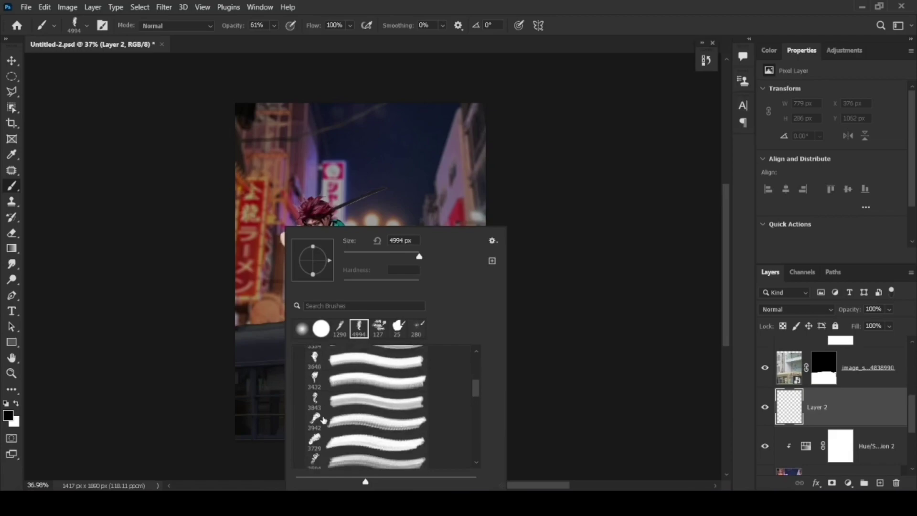
{"action": "scroll", "coordinate": [330, 412], "scroll_direction": "down", "scroll_amount": 2}
{"action": "left_click", "coordinate": [278, 307]}
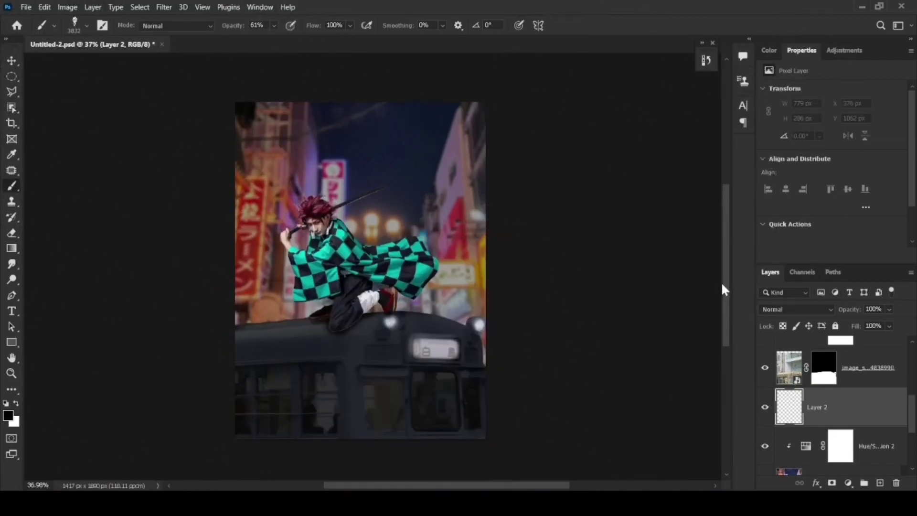
{"action": "left_click_drag", "start_coordinate": [144, 252], "coordinate": [268, 281]}
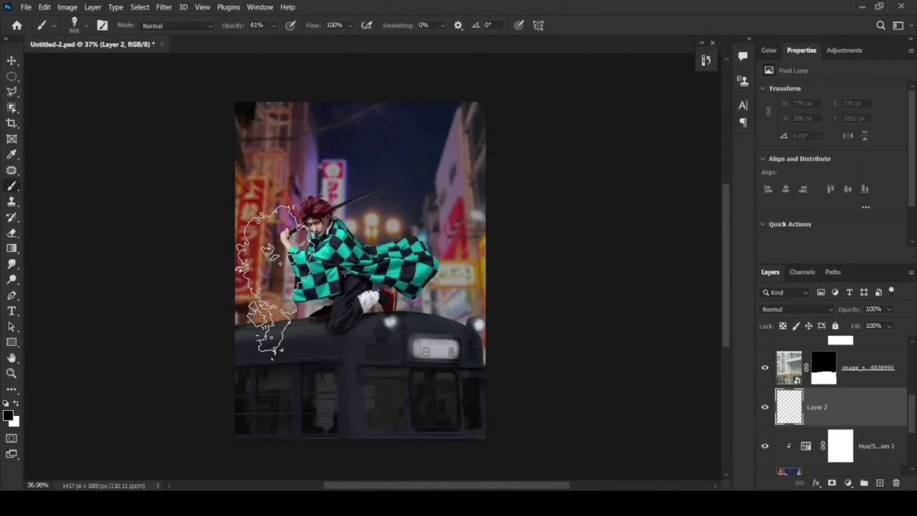
- Dab red smoke near the figure's legs, over the roof and higher behind him
{"action": "left_click", "coordinate": [8, 416]}
{"action": "left_click", "coordinate": [814, 127]}
{"action": "left_click", "coordinate": [249, 276]}
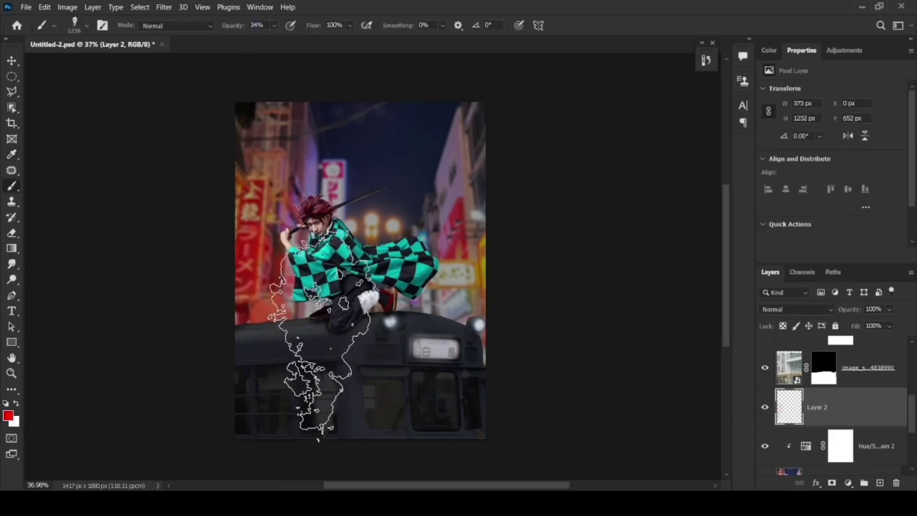
{"action": "left_click_drag", "start_coordinate": [238, 26], "coordinate": [241, 27]}
{"action": "left_click", "coordinate": [447, 348]}
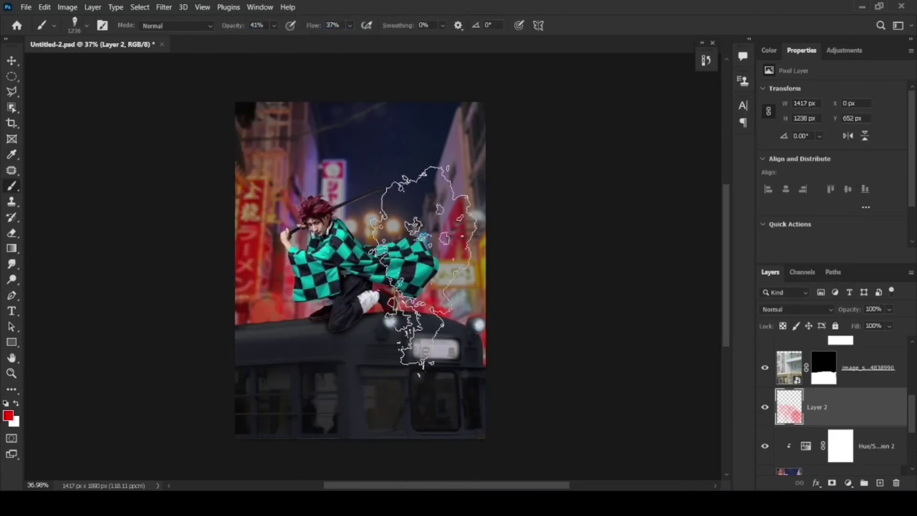
{"action": "left_click", "coordinate": [423, 266]}
{"action": "left_click", "coordinate": [8, 415]}
{"action": "left_click", "coordinate": [668, 212]}
{"action": "left_click", "coordinate": [814, 127]}
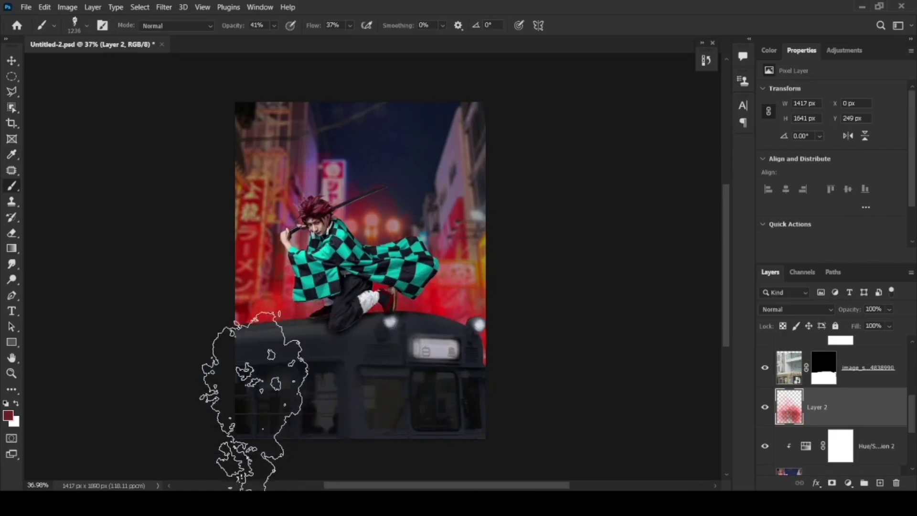
- Add another layer and paint bright red glow around the upper figure with higher flow
{"action": "left_click", "coordinate": [879, 482]}
{"action": "left_click", "coordinate": [9, 415]}
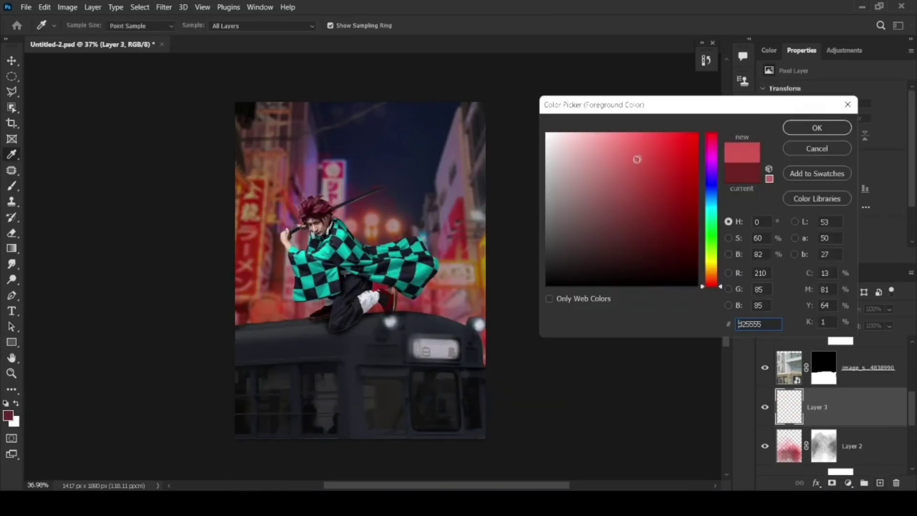
{"action": "left_click", "coordinate": [817, 127]}
{"action": "left_click", "coordinate": [850, 446]}
{"action": "left_click", "coordinate": [789, 446], "text": "ctrl"}
{"action": "left_click", "coordinate": [8, 416]}
{"action": "left_click", "coordinate": [697, 134]}
{"action": "left_click", "coordinate": [816, 128]}
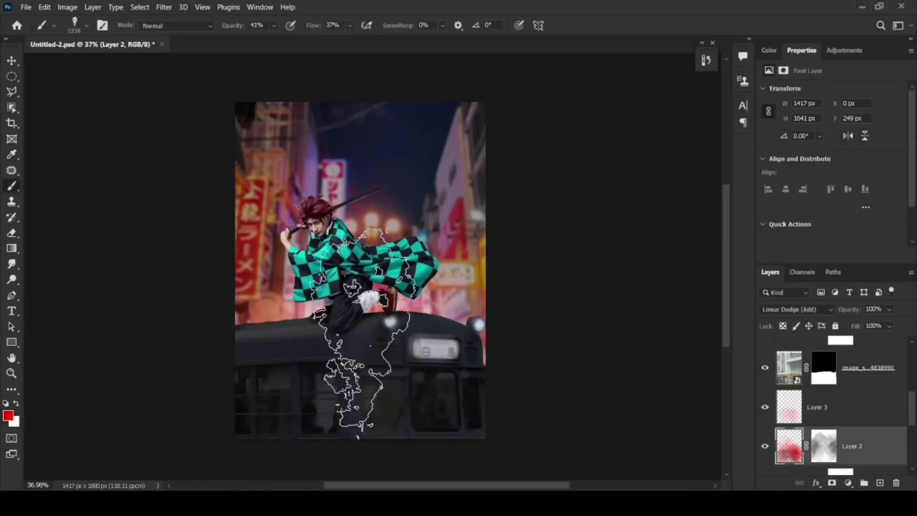
{"action": "key", "text": "shift+8"}
{"action": "left_click_drag", "start_coordinate": [251, 362], "coordinate": [382, 349]}
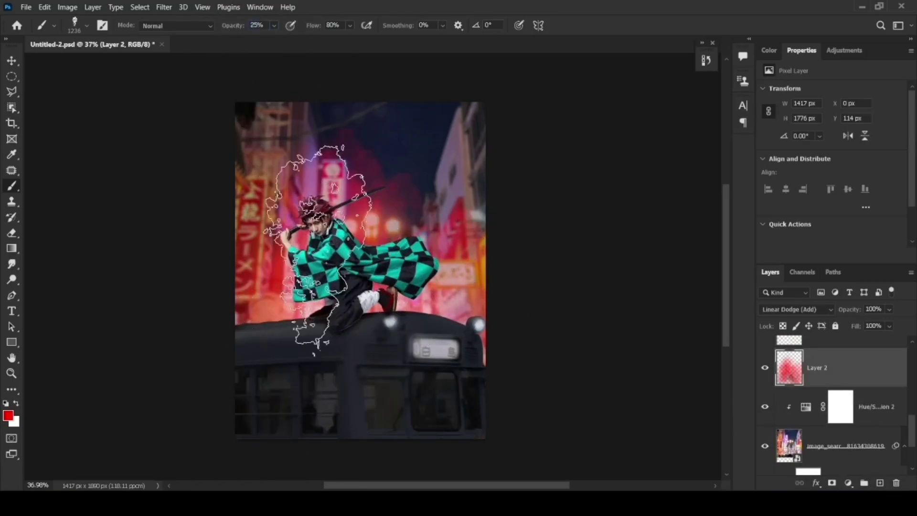
- Mask the red smoke layer; paint orange glow on a new Linear Dodge layer above Layer 3
{"action": "left_click", "coordinate": [880, 482]}
{"action": "left_click", "coordinate": [831, 482]}
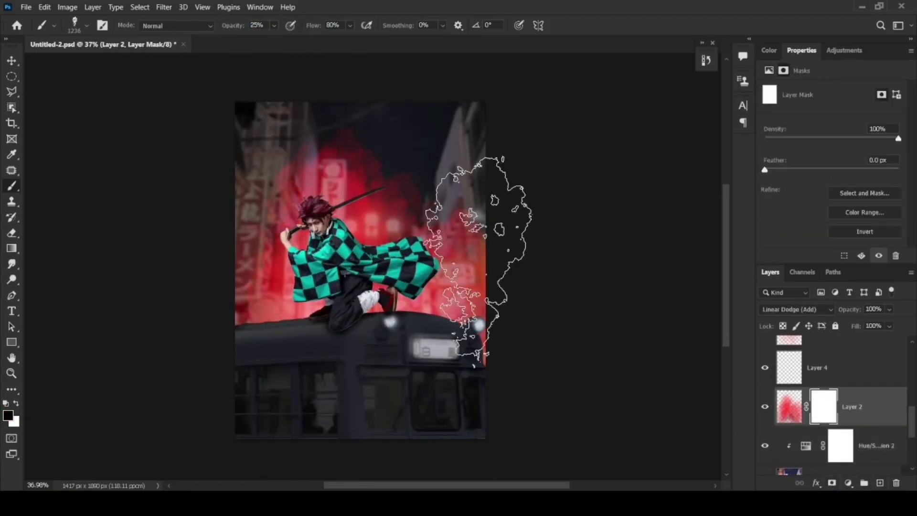
{"action": "left_click", "coordinate": [816, 446]}
{"action": "left_click", "coordinate": [8, 415]}
{"action": "left_click", "coordinate": [816, 125]}
{"action": "left_click_drag", "start_coordinate": [430, 229], "coordinate": [458, 306]}
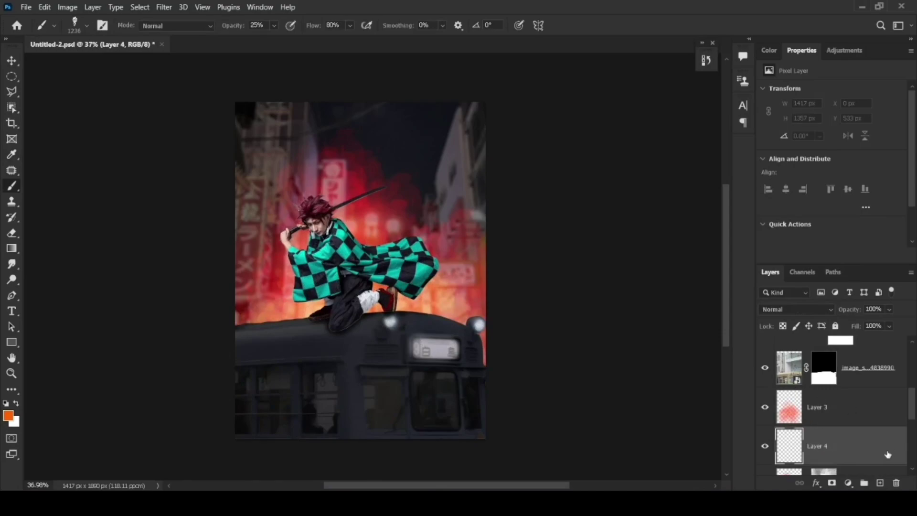
{"action": "left_click_drag", "start_coordinate": [887, 454], "coordinate": [840, 414]}
{"action": "key", "text": "shift+alt+a"}
- Paint yellow fire glow behind the figure, then choose a large soft round tip
{"action": "left_click", "coordinate": [8, 415]}
{"action": "left_click", "coordinate": [708, 257]}
{"action": "left_click", "coordinate": [814, 125]}
{"action": "mouse_move", "coordinate": [368, 339]}
{"action": "left_mouse_down"}
{"action": "mouse_move", "coordinate": [249, 406]}
{"action": "mouse_move", "coordinate": [267, 382]}
{"action": "left_mouse_up"}
{"action": "right_click", "coordinate": [346, 227]}
{"action": "double_click", "coordinate": [430, 415]}
{"action": "key", "text": "z"}
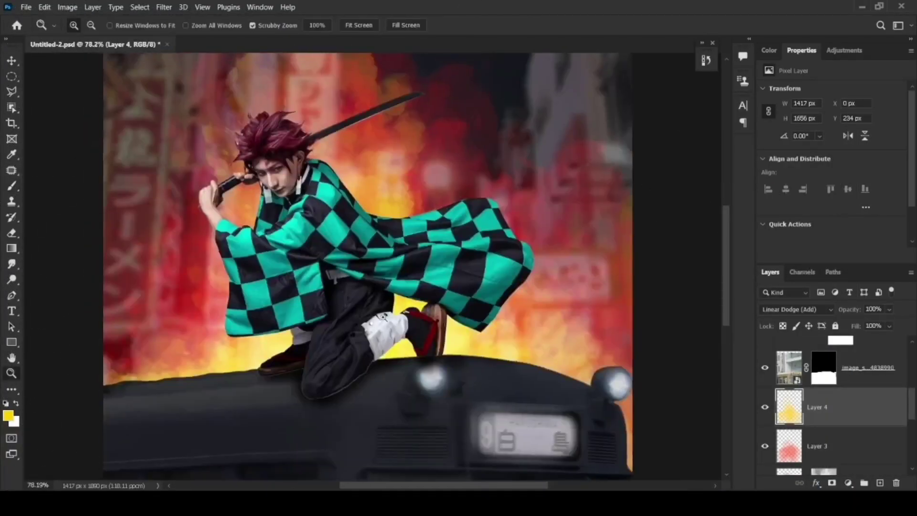
{"action": "scroll", "coordinate": [835, 405], "scroll_direction": "up", "scroll_amount": 3}
- Add a Levels adjustment on the character layer, lowering output white to darken it
{"action": "left_click", "coordinate": [821, 356]}
{"action": "left_click", "coordinate": [848, 482]}
{"action": "left_click", "coordinate": [842, 322]}
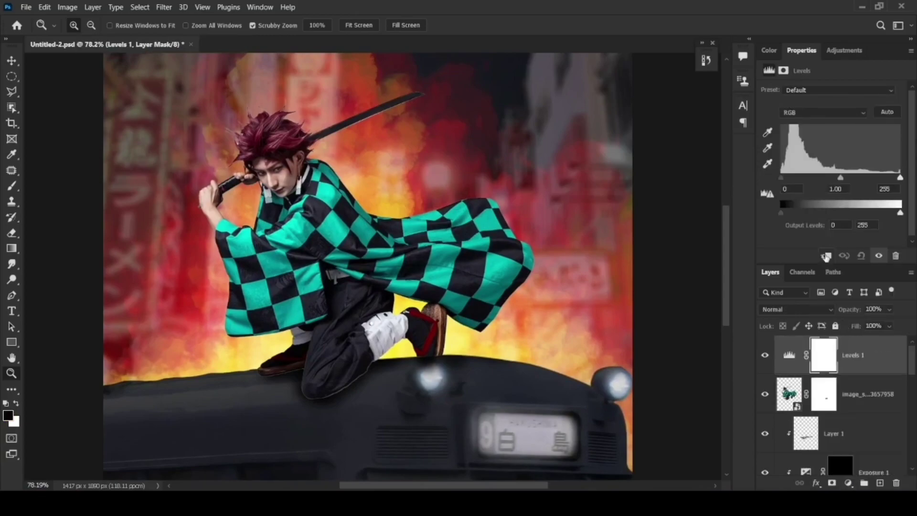
{"action": "left_click_drag", "start_coordinate": [900, 212], "coordinate": [844, 212]}
{"action": "left_click", "coordinate": [847, 483]}
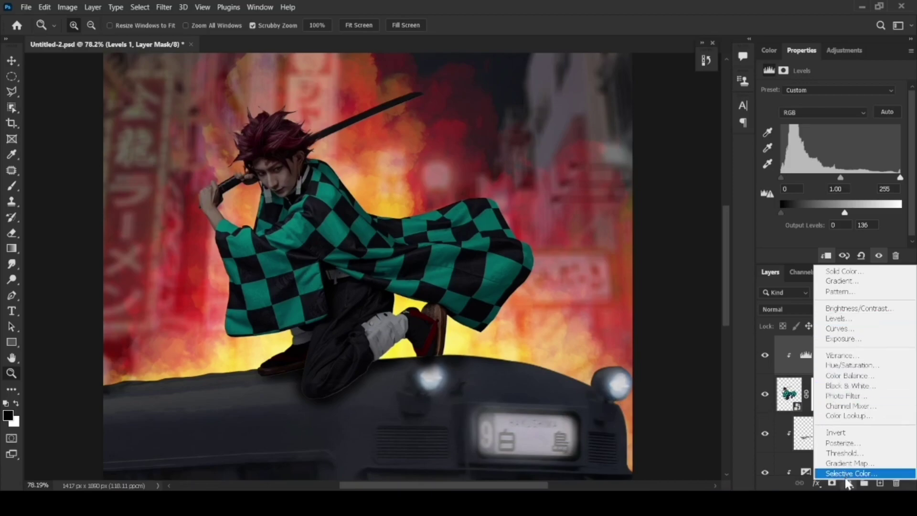
- Fill the swordsman's outline with black on a new layer and set it to Screen
{"action": "left_click", "coordinate": [880, 483]}
{"action": "left_click", "coordinate": [10, 413]}
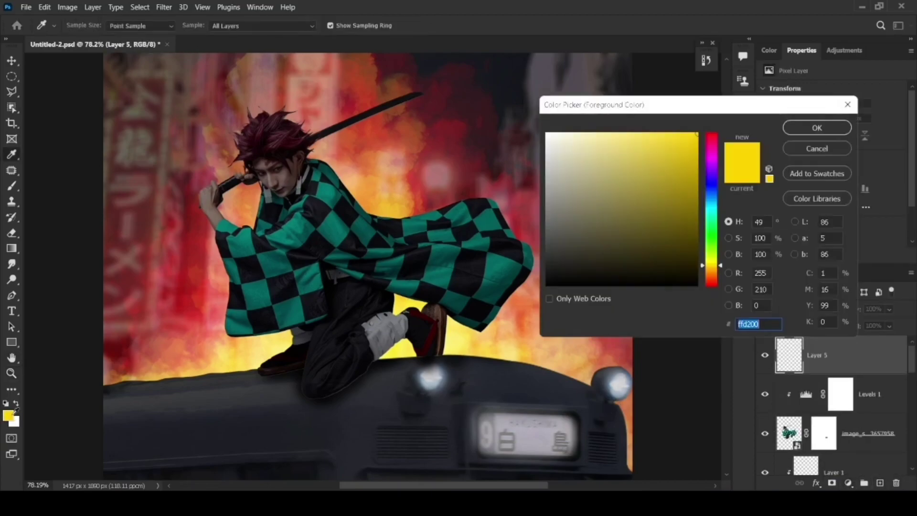
{"action": "left_click", "coordinate": [792, 128]}
{"action": "key", "text": "z"}
{"action": "left_click", "coordinate": [793, 357], "text": "ctrl"}
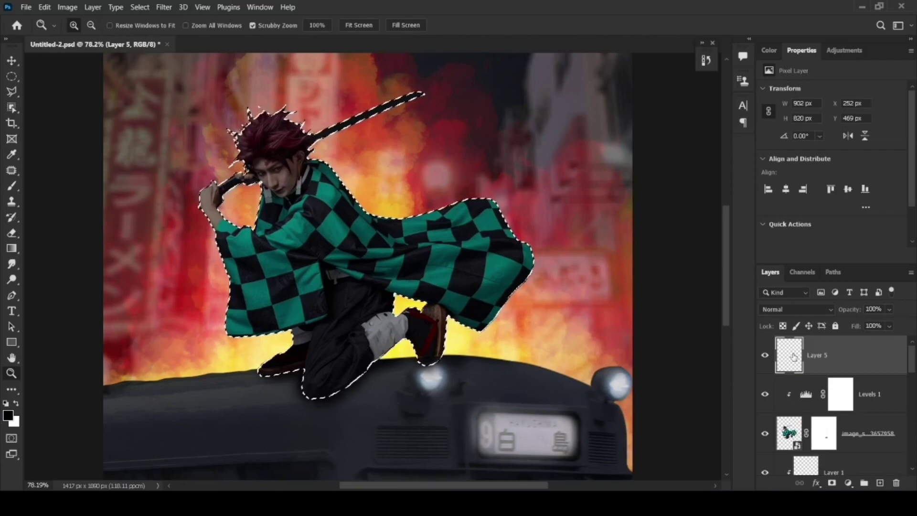
{"action": "key", "text": "alt+BackSpace"}
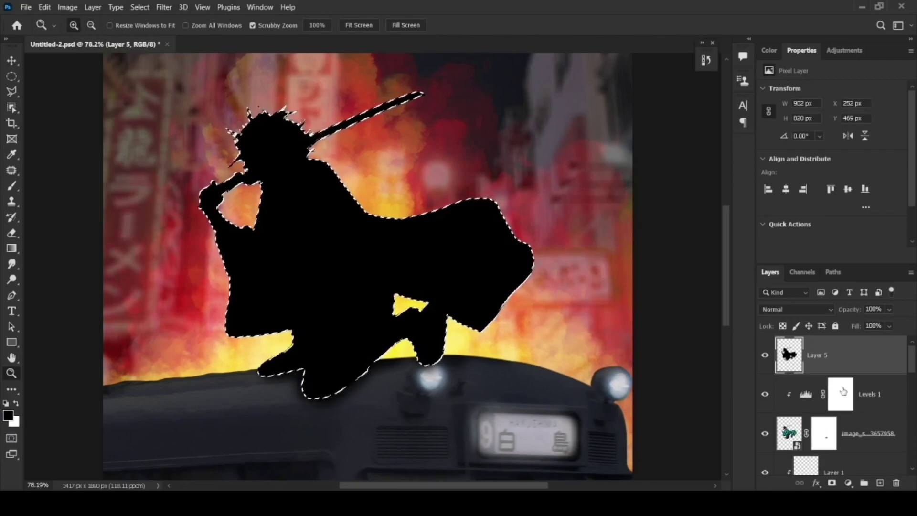
{"action": "key", "text": "ctrl+d"}
{"action": "left_click", "coordinate": [817, 309]}
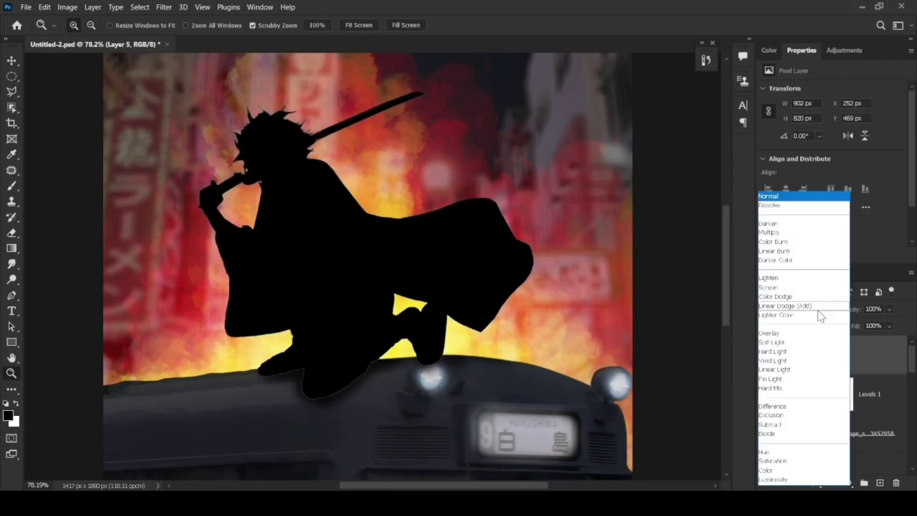
{"action": "left_click", "coordinate": [814, 307]}
- Add an empty layer clipped to the silhouette, plus a Gradient Map adjustment above it
{"action": "left_click", "coordinate": [879, 482]}
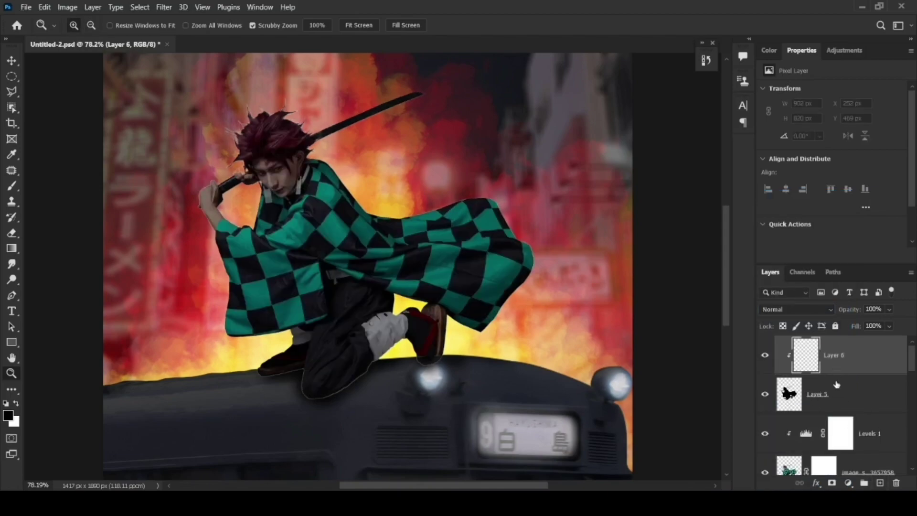
{"action": "key", "text": "ctrl+alt+g"}
{"action": "left_click", "coordinate": [848, 482]}
{"action": "left_click", "coordinate": [846, 468]}
- Clip the gradient map and add red and orange stops to its gradient
{"action": "key", "text": "ctrl+alt+g"}
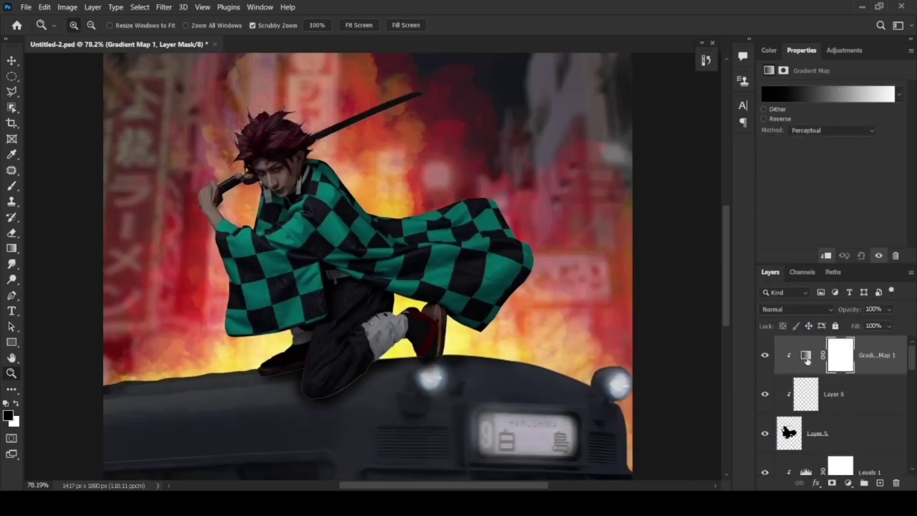
{"action": "left_click", "coordinate": [827, 94]}
{"action": "left_click", "coordinate": [504, 275]}
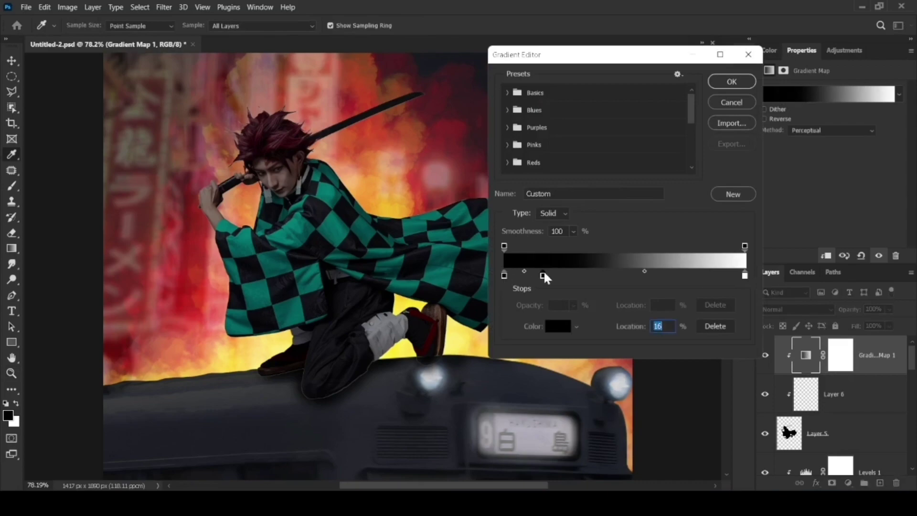
{"action": "double_click", "coordinate": [503, 275]}
{"action": "key", "text": "Return"}
{"action": "left_click", "coordinate": [558, 325]}
{"action": "left_click_drag", "start_coordinate": [710, 286], "coordinate": [710, 278]}
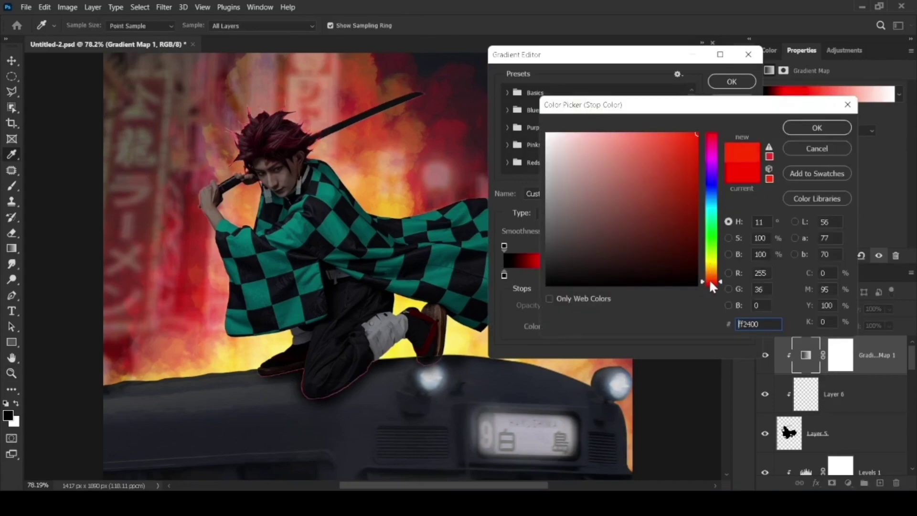
{"action": "key", "text": "Return"}
- Add an #ffa800 stop and a yellow end stop to the gradient map
{"action": "left_click", "coordinate": [650, 281]}
{"action": "left_click", "coordinate": [569, 322]}
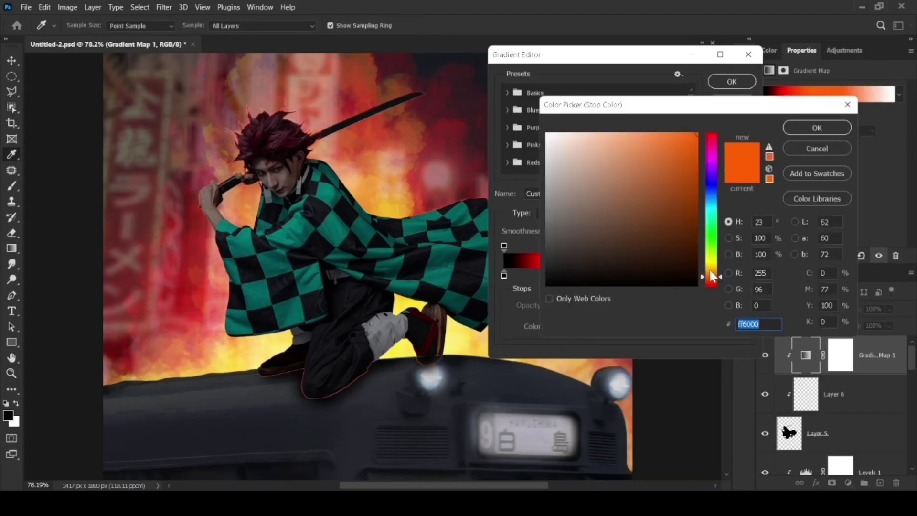
{"action": "type", "text": "ffa800"}
{"action": "key", "text": "Return"}
{"action": "left_click", "coordinate": [558, 323]}
{"action": "left_click_drag", "start_coordinate": [711, 270], "coordinate": [711, 263]}
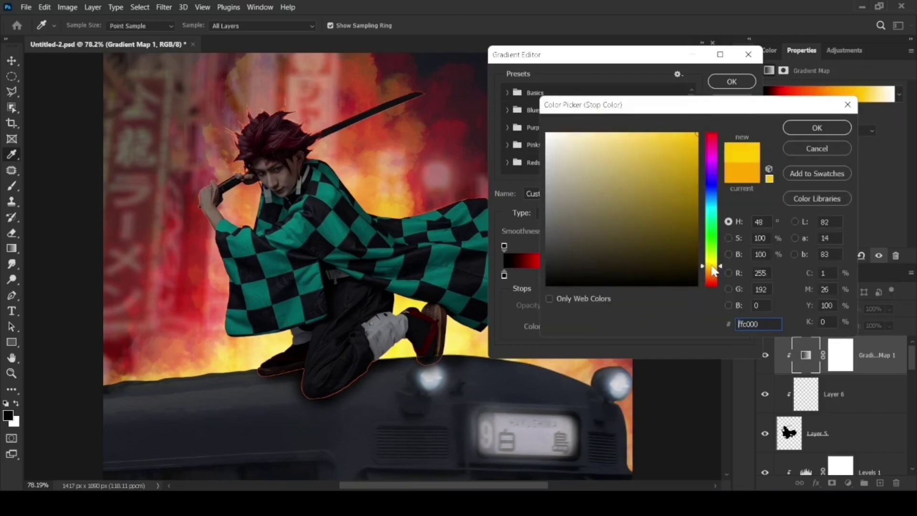
{"action": "key", "text": "Return"}
{"action": "key", "text": "Return"}
{"action": "key", "text": "b"}
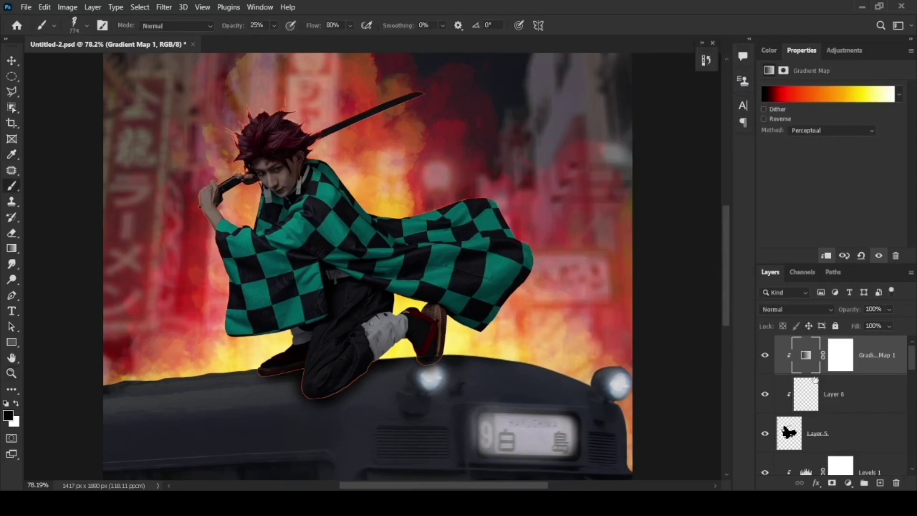
- On the empty clipped layer, set up a white soft round brush at size 25
{"action": "left_click", "coordinate": [806, 392]}
{"action": "right_click", "coordinate": [449, 306]}
{"action": "left_click", "coordinate": [438, 325]}
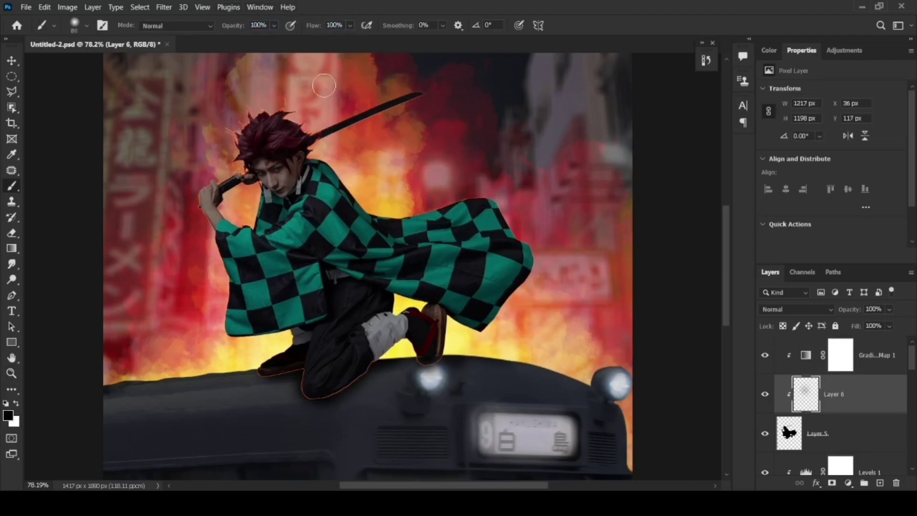
{"action": "key", "text": "x"}
{"action": "left_click_drag", "start_coordinate": [339, 184], "coordinate": [458, 219]}
{"action": "key", "text": "ctrl+z"}
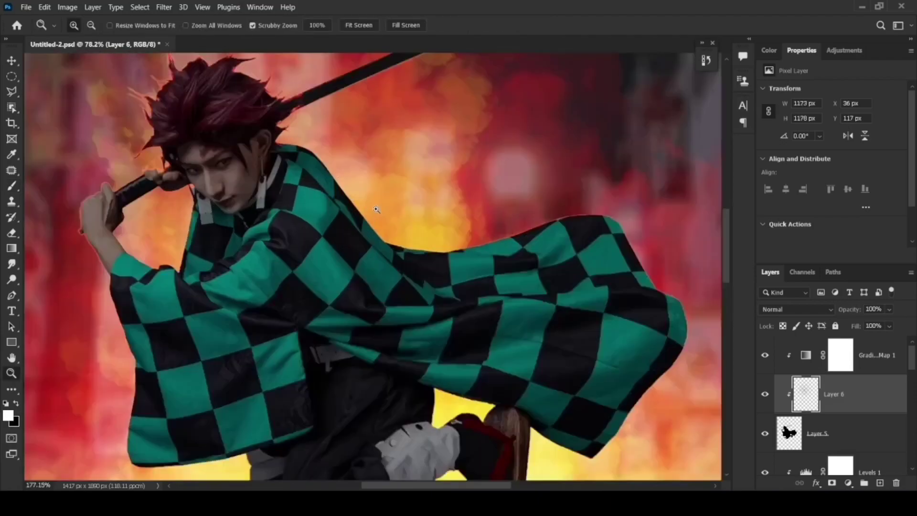
{"action": "right_click", "coordinate": [356, 219]}
{"action": "type", "text": "25"}
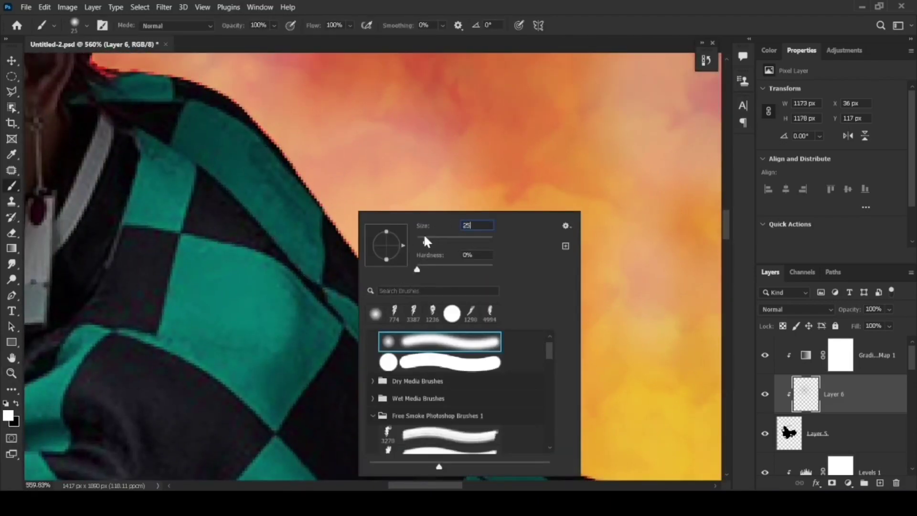
{"action": "key", "text": "Return"}
- Paint glow along the cape edges, neck and shoulder, with the brush reduced to size 20
{"action": "left_click_drag", "start_coordinate": [229, 103], "coordinate": [258, 103]}
{"action": "left_click_drag", "start_coordinate": [234, 26], "coordinate": [224, 26]}
{"action": "right_click", "coordinate": [357, 188]}
{"action": "type", "text": "20"}
{"action": "key", "text": "Return"}
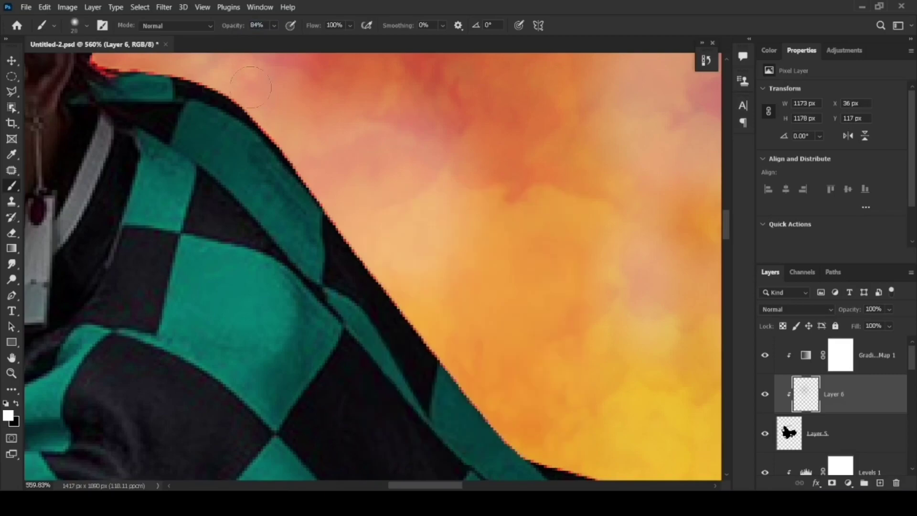
{"action": "left_click_drag", "start_coordinate": [405, 266], "coordinate": [262, 123]}
{"action": "scroll", "coordinate": [262, 123], "scroll_direction": "up", "scroll_amount": 2}
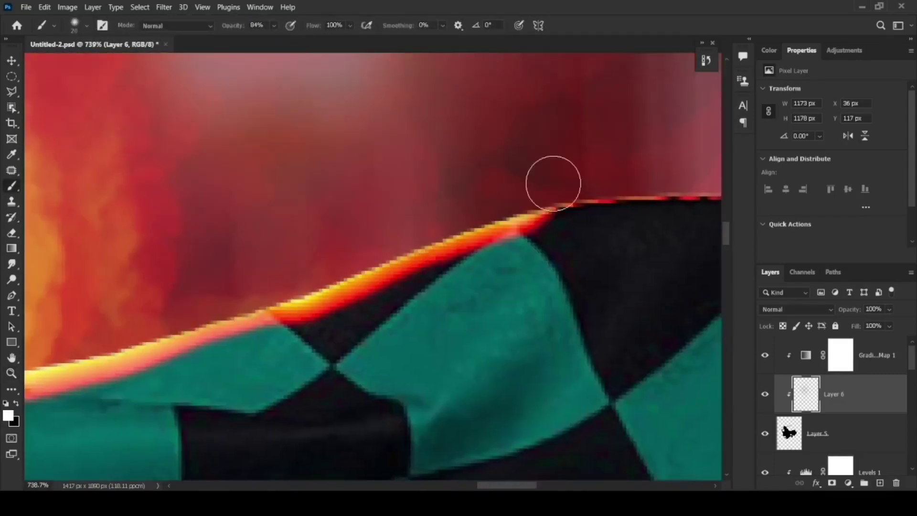
{"action": "mouse_move", "coordinate": [552, 184]}
{"action": "left_mouse_down"}
{"action": "mouse_move", "coordinate": [329, 199]}
{"action": "mouse_move", "coordinate": [401, 342]}
{"action": "mouse_move", "coordinate": [323, 270]}
{"action": "mouse_move", "coordinate": [408, 268]}
{"action": "mouse_move", "coordinate": [107, 149]}
{"action": "mouse_move", "coordinate": [278, 102]}
{"action": "left_mouse_up"}
{"action": "scroll", "coordinate": [278, 102], "scroll_direction": "down", "scroll_amount": 5}
{"action": "scroll", "coordinate": [334, 191], "scroll_direction": "up", "scroll_amount": 5}
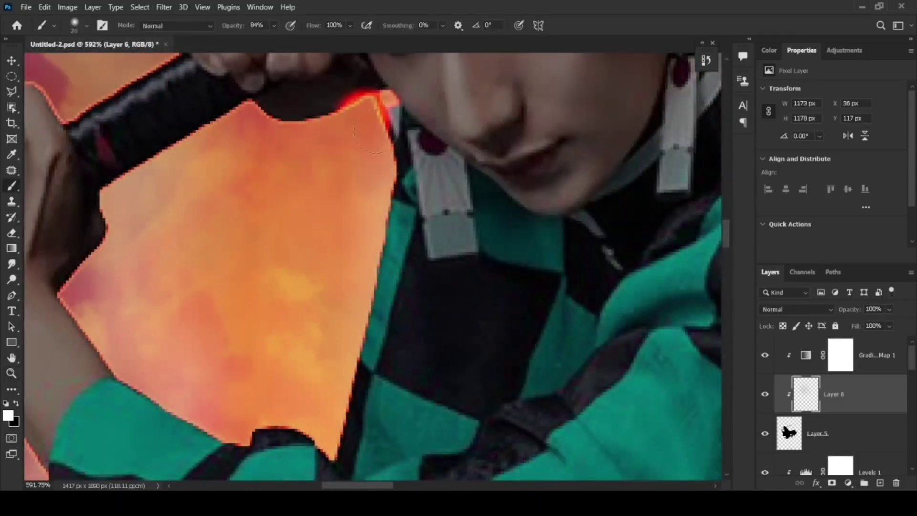
{"action": "left_click_drag", "start_coordinate": [334, 191], "coordinate": [370, 237]}
{"action": "mouse_move", "coordinate": [213, 210]}
{"action": "left_mouse_down"}
{"action": "mouse_move", "coordinate": [268, 286]}
{"action": "mouse_move", "coordinate": [334, 430]}
{"action": "mouse_move", "coordinate": [468, 149]}
{"action": "mouse_move", "coordinate": [332, 298]}
{"action": "left_mouse_up"}
- With a soft round Smudge tip, smear the red edges into the shirt and around the hand
{"action": "key", "text": "r"}
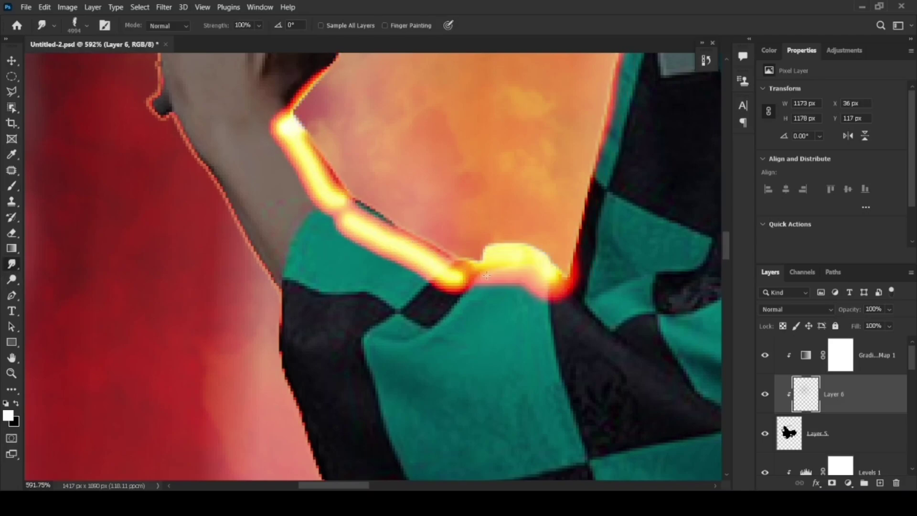
{"action": "right_click", "coordinate": [429, 194]}
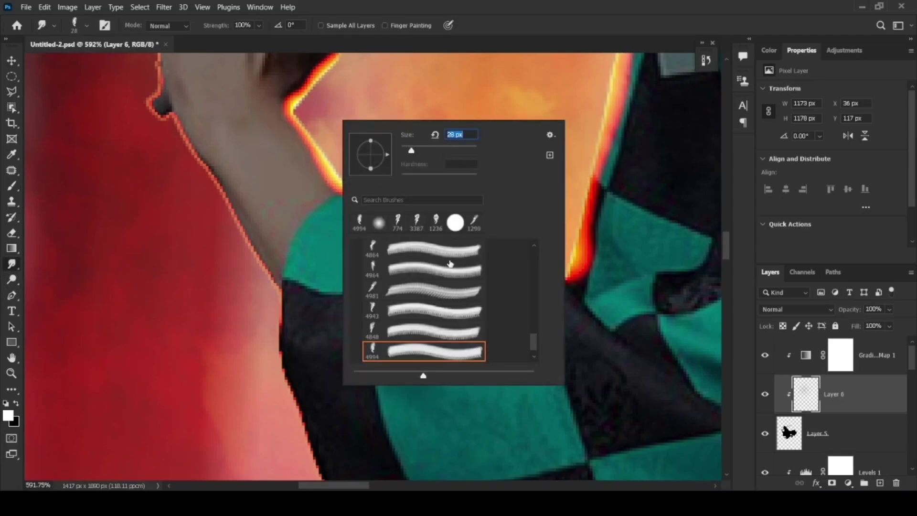
{"action": "scroll", "coordinate": [450, 263], "scroll_direction": "up", "scroll_amount": 5}
{"action": "double_click", "coordinate": [435, 253]}
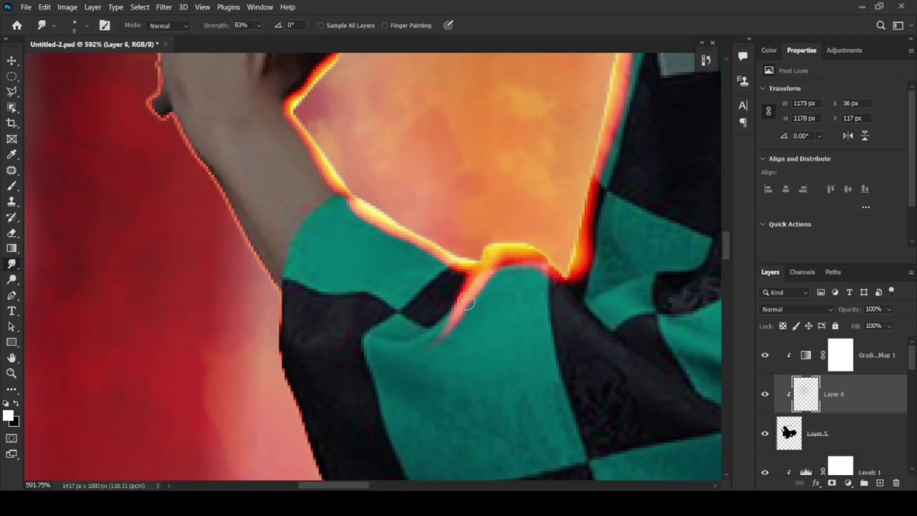
{"action": "mouse_move", "coordinate": [467, 302]}
{"action": "left_mouse_down"}
{"action": "mouse_move", "coordinate": [504, 317]}
{"action": "mouse_move", "coordinate": [540, 465]}
{"action": "left_mouse_up"}
{"action": "left_click_drag", "start_coordinate": [246, 294], "coordinate": [399, 241]}
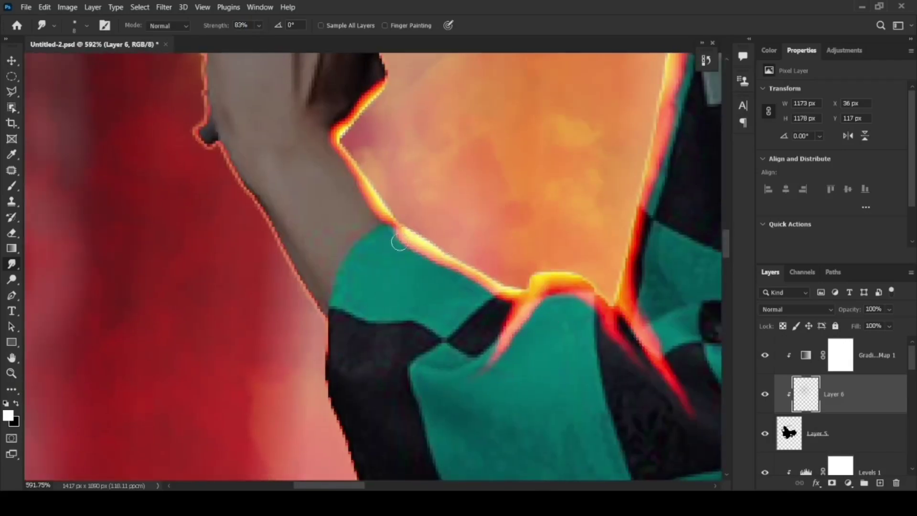
{"action": "left_click_drag", "start_coordinate": [201, 124], "coordinate": [535, 377]}
{"action": "left_click_drag", "start_coordinate": [469, 178], "coordinate": [359, 258]}
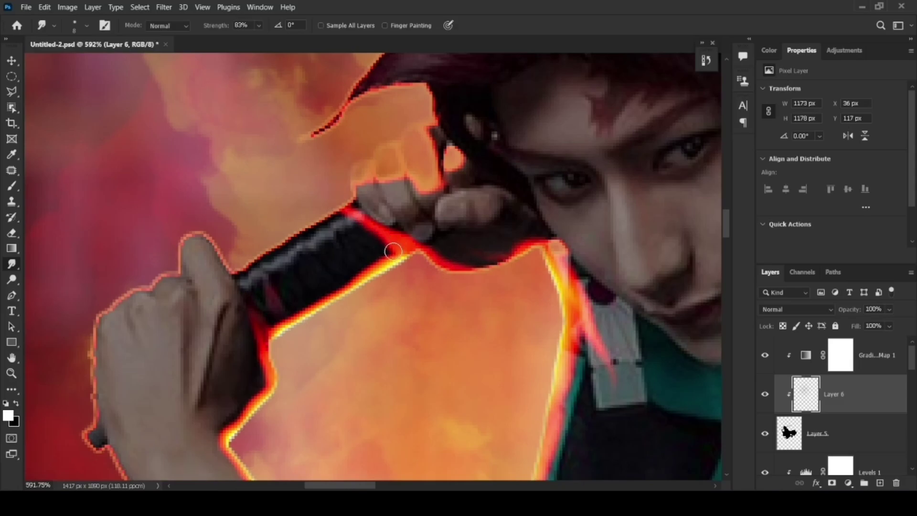
{"action": "mouse_move", "coordinate": [366, 266]}
{"action": "left_mouse_down"}
{"action": "mouse_move", "coordinate": [388, 249]}
{"action": "mouse_move", "coordinate": [334, 248]}
{"action": "mouse_move", "coordinate": [364, 229]}
{"action": "left_mouse_up"}
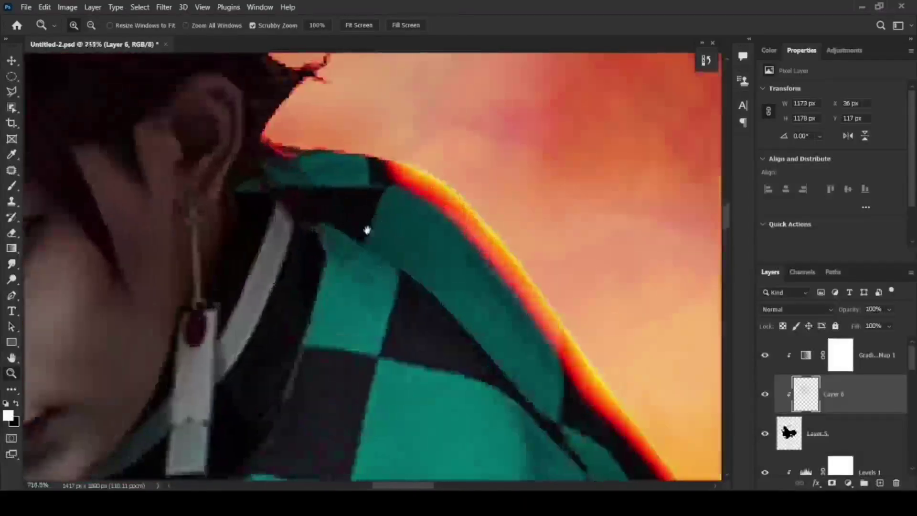
- Smear the glow along the sleeve edge and enlarge the smudge tip
{"action": "key", "text": "b"}
{"action": "key", "text": "r"}
{"action": "left_click_drag", "start_coordinate": [645, 454], "coordinate": [430, 191]}
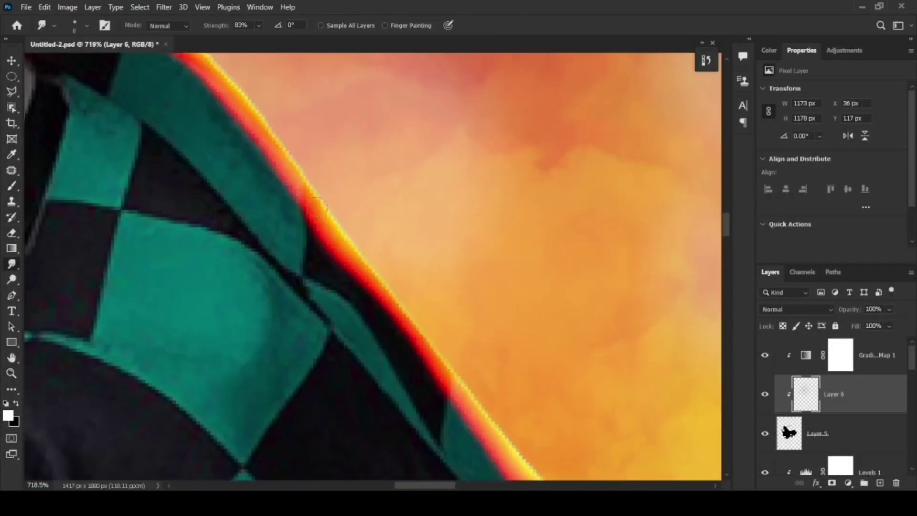
{"action": "mouse_move", "coordinate": [549, 444]}
{"action": "left_mouse_down"}
{"action": "mouse_move", "coordinate": [482, 374]}
{"action": "mouse_move", "coordinate": [343, 358]}
{"action": "mouse_move", "coordinate": [352, 414]}
{"action": "mouse_move", "coordinate": [296, 304]}
{"action": "mouse_move", "coordinate": [364, 108]}
{"action": "mouse_move", "coordinate": [364, 148]}
{"action": "left_mouse_up"}
{"action": "key", "text": "bracketright"}
{"action": "key", "text": "bracketright"}
{"action": "key", "text": "bracketright"}
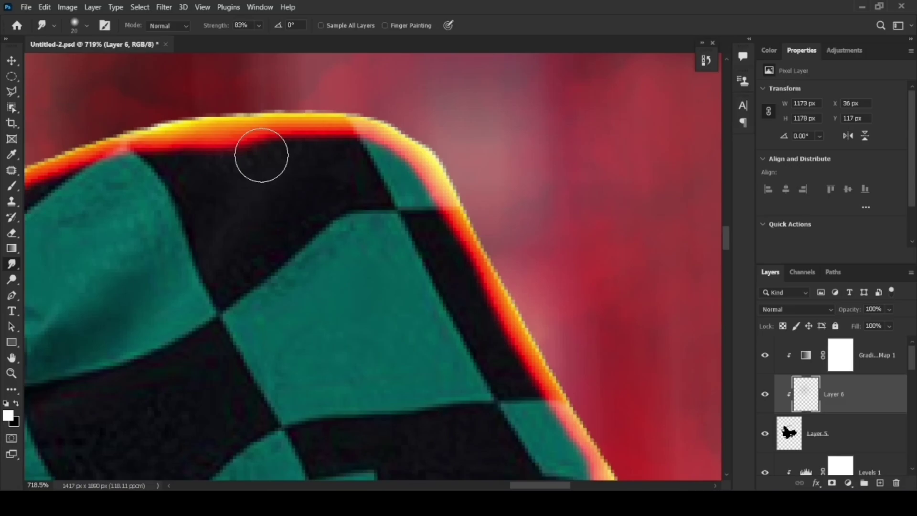
- Smudge the flame edge under the cape into stretched wisps
{"action": "key", "text": "b"}
{"action": "scroll", "coordinate": [371, 239], "scroll_direction": "down", "scroll_amount": 3}
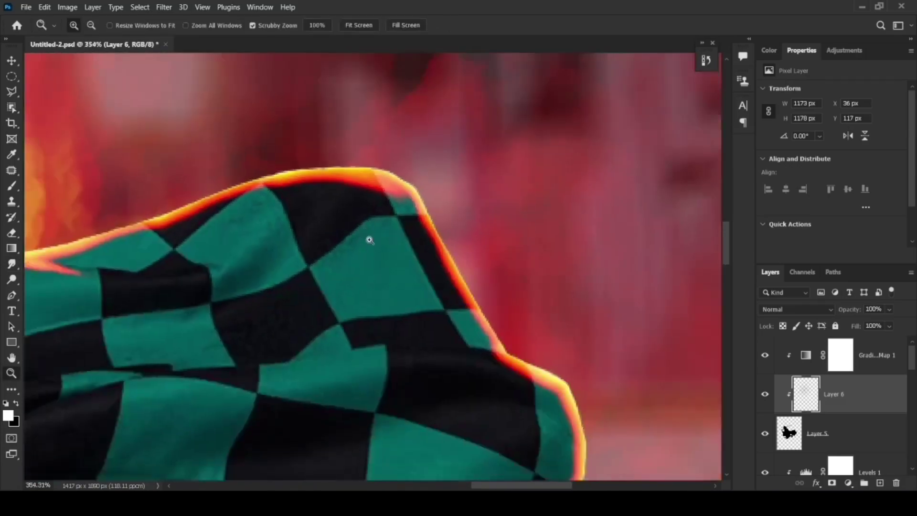
{"action": "scroll", "coordinate": [432, 292], "scroll_direction": "up", "scroll_amount": 4}
{"action": "scroll", "coordinate": [430, 256], "scroll_direction": "down", "scroll_amount": 2}
{"action": "key", "text": "z"}
{"action": "mouse_move", "coordinate": [430, 256]}
{"action": "left_mouse_down"}
{"action": "mouse_move", "coordinate": [307, 348]}
{"action": "mouse_move", "coordinate": [358, 429]}
{"action": "mouse_move", "coordinate": [367, 351]}
{"action": "left_mouse_up"}
{"action": "left_click", "coordinate": [12, 263]}
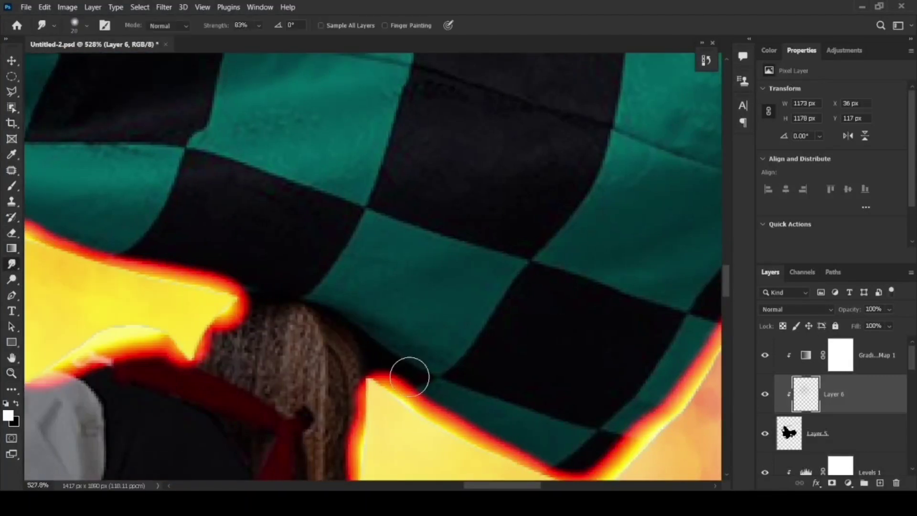
{"action": "left_click_drag", "start_coordinate": [409, 379], "coordinate": [267, 224]}
{"action": "mouse_move", "coordinate": [287, 286]}
{"action": "left_mouse_down"}
{"action": "mouse_move", "coordinate": [204, 266]}
{"action": "mouse_move", "coordinate": [389, 407]}
{"action": "mouse_move", "coordinate": [441, 318]}
{"action": "left_mouse_up"}
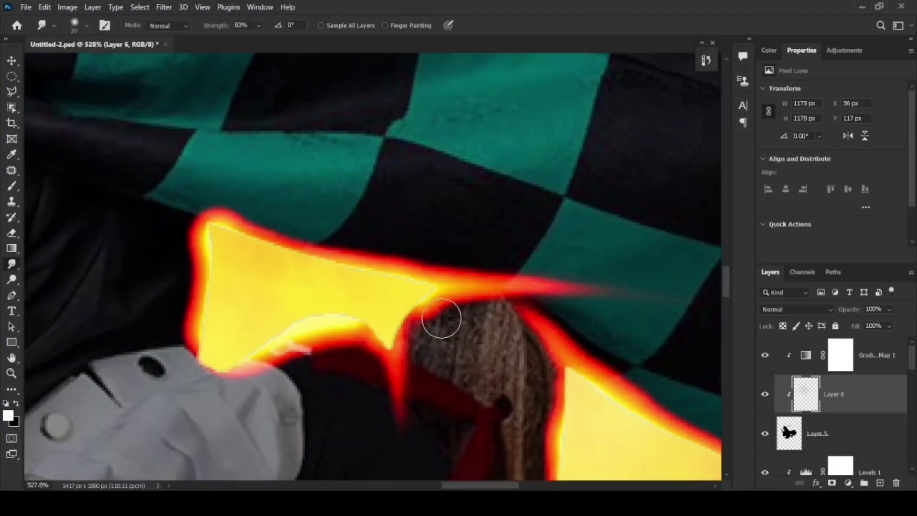
- Zoom in closely on the swordsman's face and hair
{"action": "scroll", "coordinate": [205, 287], "scroll_direction": "up", "scroll_amount": 3}
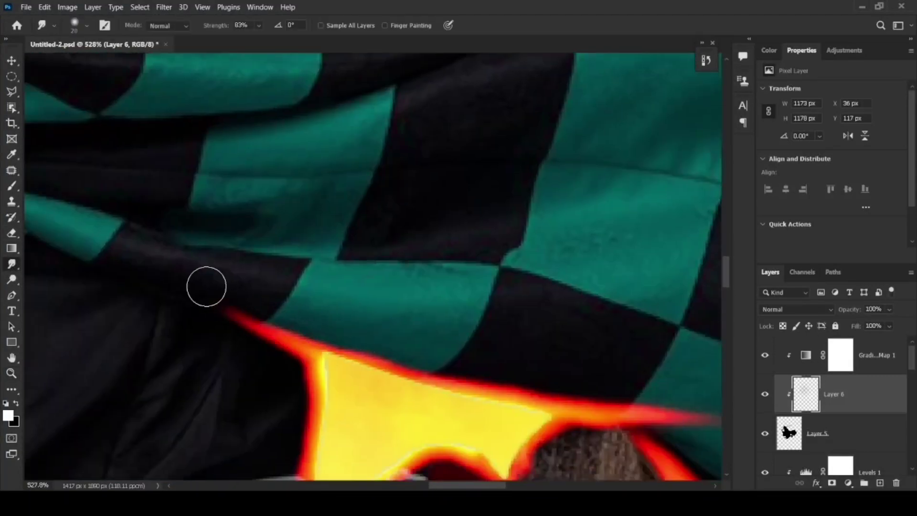
{"action": "scroll", "coordinate": [378, 241], "scroll_direction": "down", "scroll_amount": 5}
{"action": "scroll", "coordinate": [477, 272], "scroll_direction": "down", "scroll_amount": 2}
{"action": "scroll", "coordinate": [426, 180], "scroll_direction": "left", "scroll_amount": 3}
{"action": "key", "text": "z"}
{"action": "mouse_move", "coordinate": [426, 180]}
{"action": "left_mouse_down"}
{"action": "mouse_move", "coordinate": [334, 215]}
{"action": "mouse_move", "coordinate": [379, 283]}
{"action": "mouse_move", "coordinate": [334, 267]}
{"action": "left_mouse_up"}
{"action": "scroll", "coordinate": [335, 267], "scroll_direction": "up", "scroll_amount": 3}
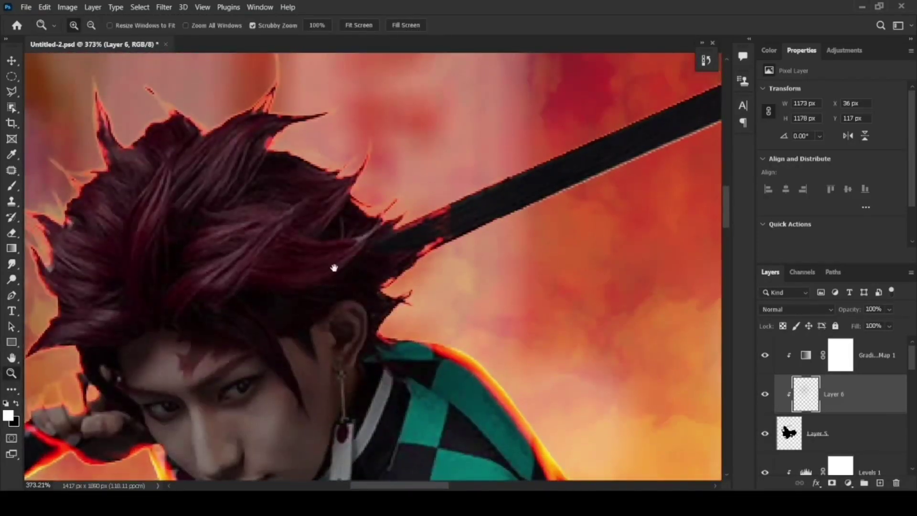
{"action": "mouse_move", "coordinate": [176, 303]}
{"action": "left_mouse_down"}
{"action": "mouse_move", "coordinate": [466, 282]}
{"action": "mouse_move", "coordinate": [334, 277]}
{"action": "left_mouse_up"}
- Brush yellow glow along the sleeve's lower edge, then smudge it down over the dark shape
{"action": "key", "text": "b"}
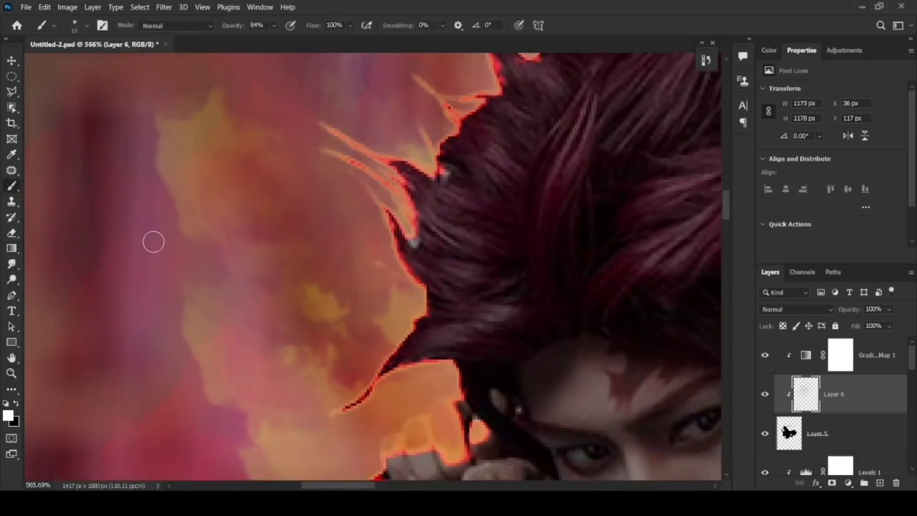
{"action": "scroll", "coordinate": [409, 316], "scroll_direction": "down", "scroll_amount": 5}
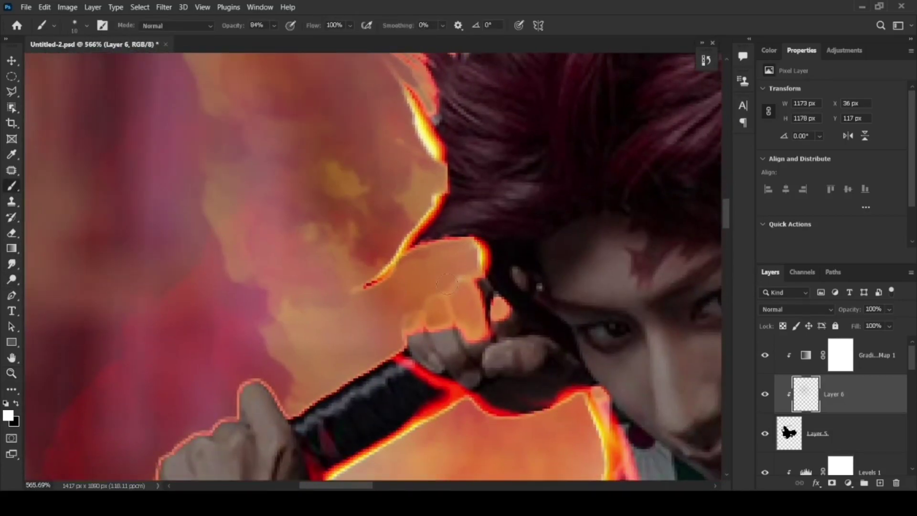
{"action": "scroll", "coordinate": [491, 198], "scroll_direction": "down", "scroll_amount": 5}
{"action": "scroll", "coordinate": [491, 199], "scroll_direction": "left", "scroll_amount": 5}
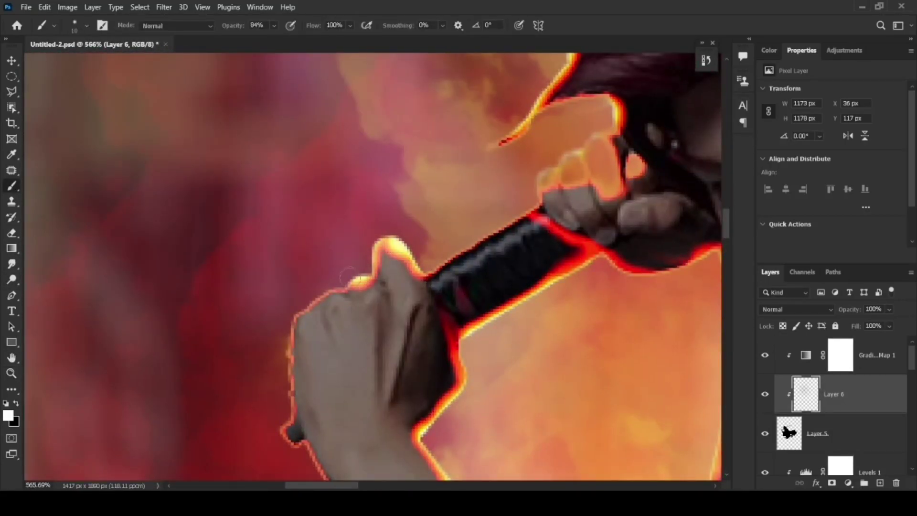
{"action": "scroll", "coordinate": [307, 117], "scroll_direction": "down", "scroll_amount": 3}
{"action": "scroll", "coordinate": [310, 191], "scroll_direction": "down", "scroll_amount": 5}
{"action": "scroll", "coordinate": [290, 144], "scroll_direction": "down", "scroll_amount": 4}
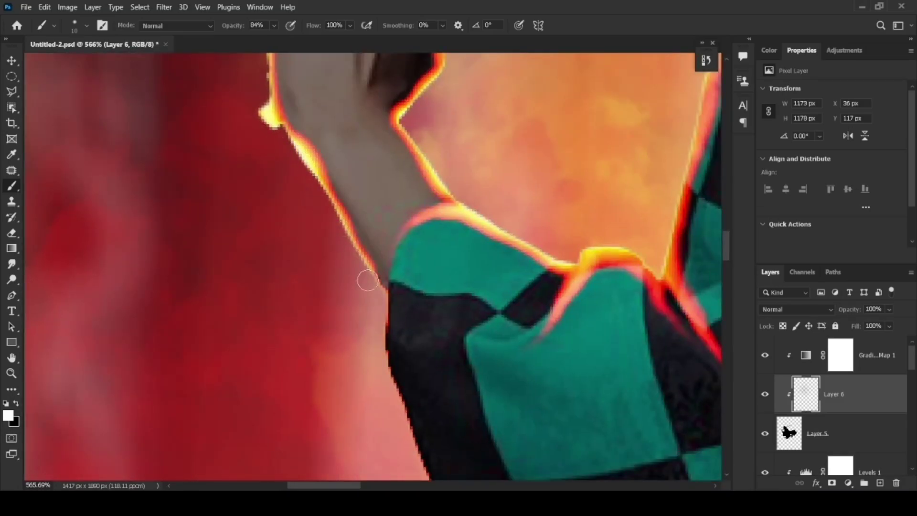
{"action": "scroll", "coordinate": [368, 280], "scroll_direction": "down", "scroll_amount": 3}
{"action": "scroll", "coordinate": [368, 279], "scroll_direction": "down", "scroll_amount": 5}
{"action": "scroll", "coordinate": [368, 277], "scroll_direction": "down", "scroll_amount": 3}
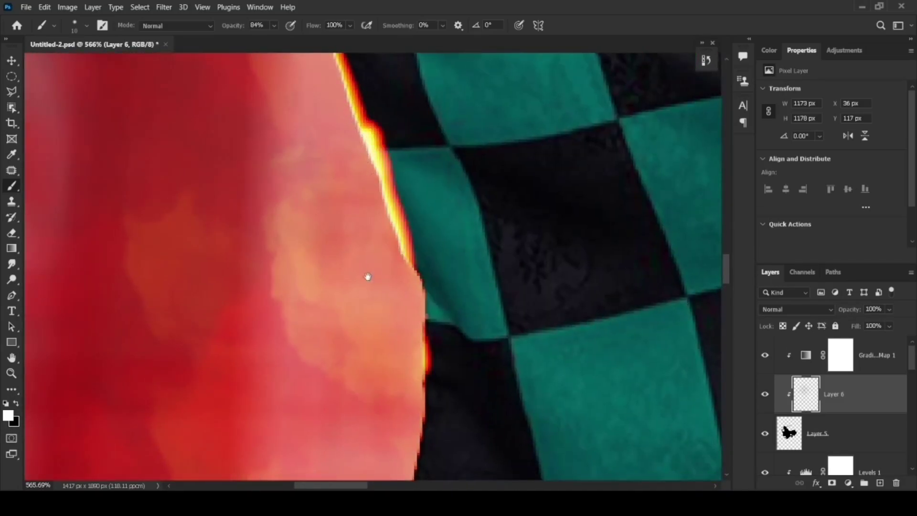
{"action": "scroll", "coordinate": [367, 277], "scroll_direction": "down", "scroll_amount": 4}
{"action": "scroll", "coordinate": [475, 390], "scroll_direction": "right", "scroll_amount": 5}
{"action": "scroll", "coordinate": [475, 390], "scroll_direction": "down", "scroll_amount": 1}
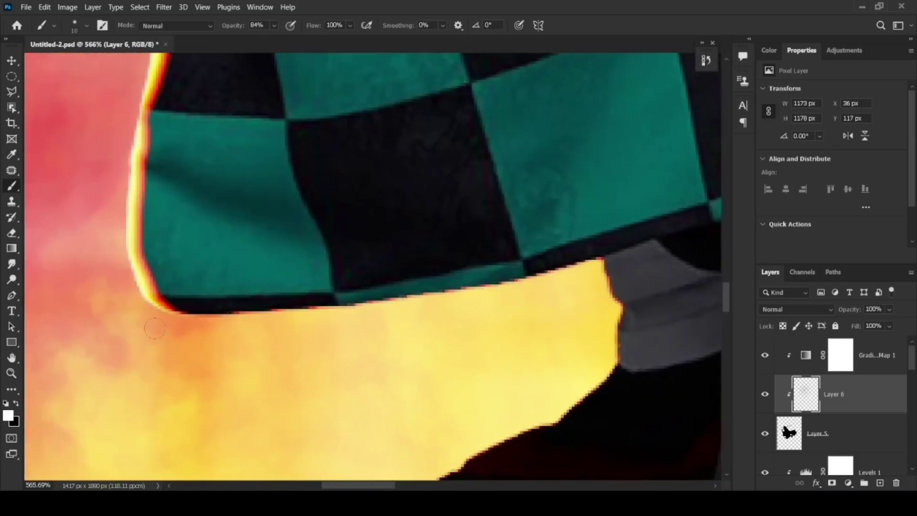
{"action": "scroll", "coordinate": [599, 271], "scroll_direction": "down", "scroll_amount": 2}
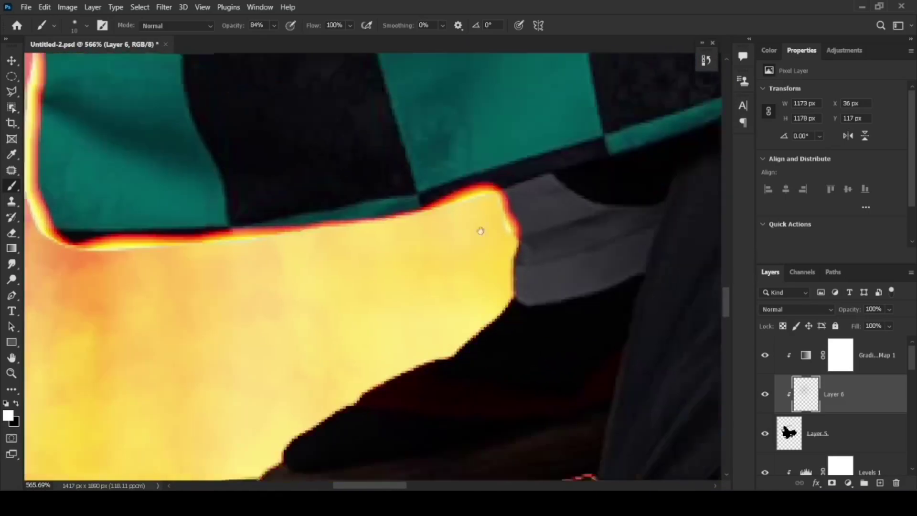
{"action": "scroll", "coordinate": [471, 262], "scroll_direction": "down", "scroll_amount": 3}
{"action": "left_click_drag", "start_coordinate": [556, 201], "coordinate": [300, 333]}
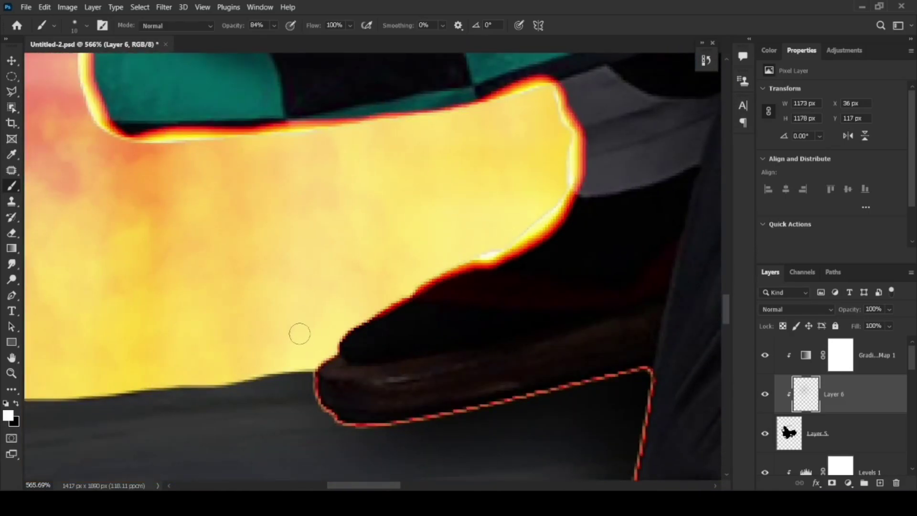
{"action": "left_click", "coordinate": [9, 267]}
{"action": "left_click_drag", "start_coordinate": [508, 246], "coordinate": [358, 351]}
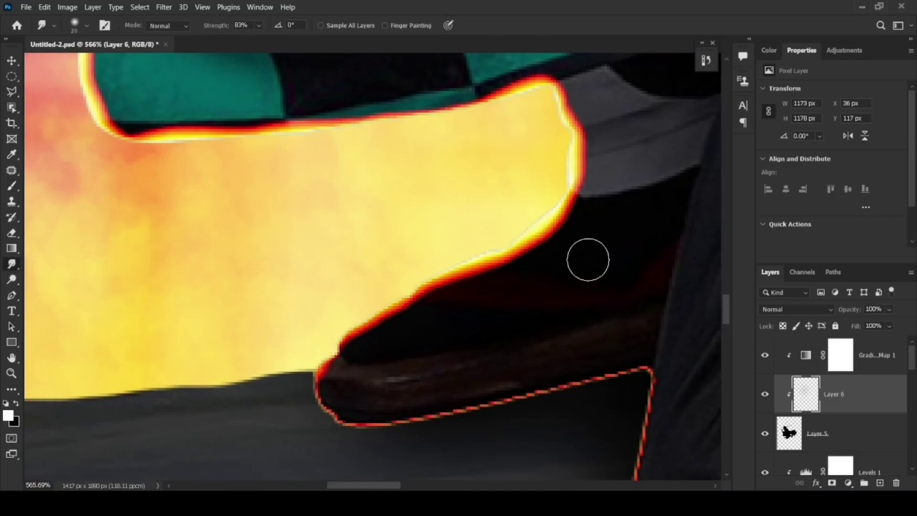
- Smudge red-yellow glow streaks from the outline rightward across the checkered sleeve
{"action": "scroll", "coordinate": [552, 231], "scroll_direction": "up", "scroll_amount": 3}
{"action": "left_click_drag", "start_coordinate": [507, 292], "coordinate": [662, 323]}
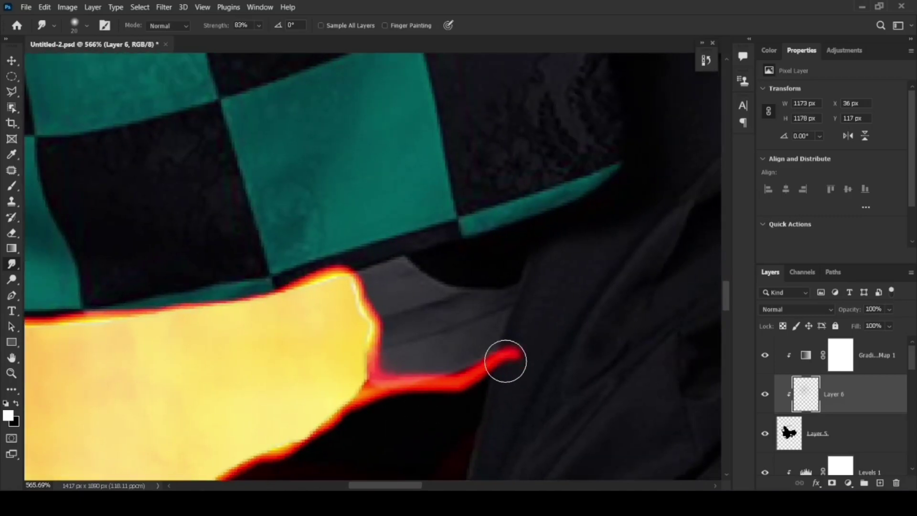
{"action": "scroll", "coordinate": [505, 362], "scroll_direction": "up", "scroll_amount": 3}
{"action": "left_click_drag", "start_coordinate": [557, 303], "coordinate": [524, 339]}
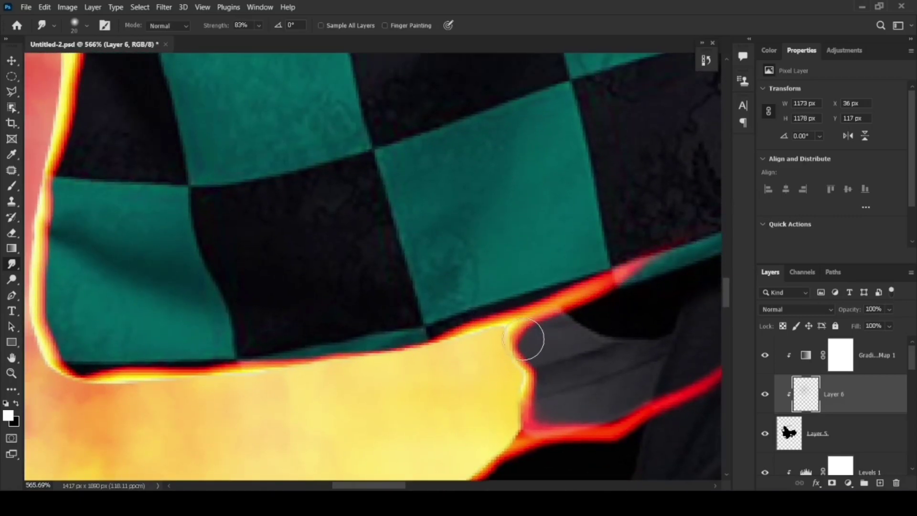
{"action": "scroll", "coordinate": [540, 272], "scroll_direction": "left", "scroll_amount": 5}
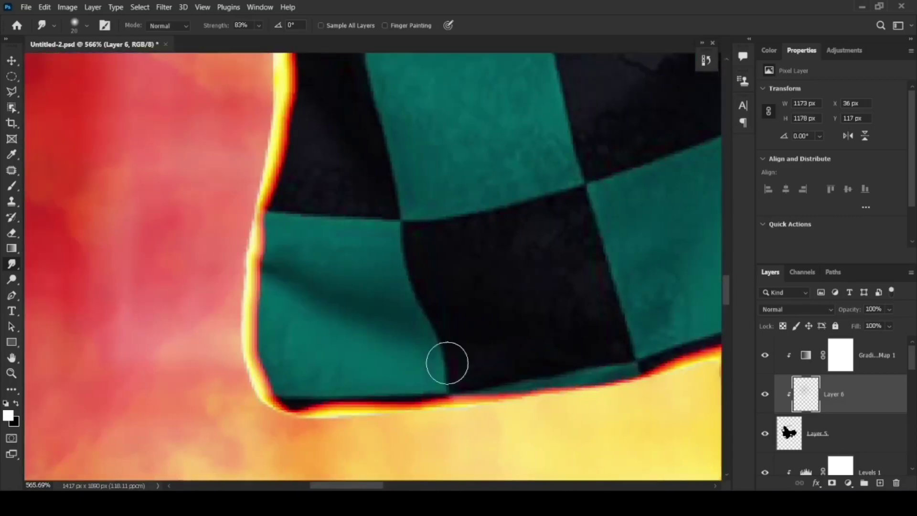
{"action": "scroll", "coordinate": [303, 282], "scroll_direction": "up", "scroll_amount": 3}
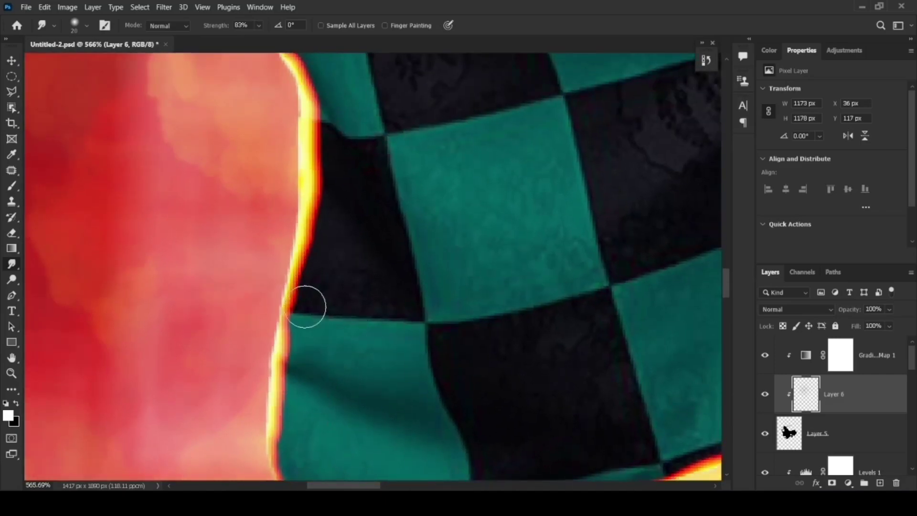
{"action": "mouse_move", "coordinate": [301, 335]}
{"action": "left_mouse_down"}
{"action": "mouse_move", "coordinate": [606, 356]}
{"action": "mouse_move", "coordinate": [673, 287]}
{"action": "left_mouse_up"}
- Smudge more glow streaks down-right across the checks from the yellow edge
{"action": "scroll", "coordinate": [606, 356], "scroll_direction": "down", "scroll_amount": 2}
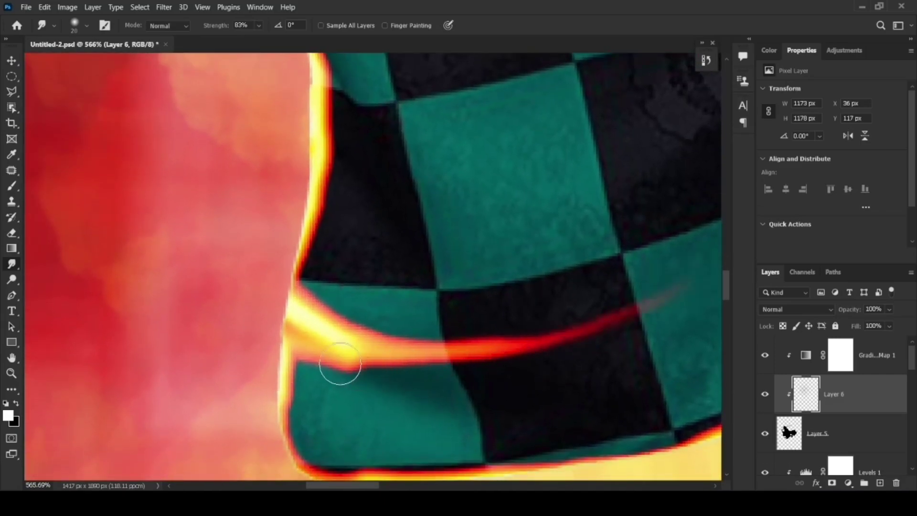
{"action": "left_click_drag", "start_coordinate": [400, 197], "coordinate": [400, 367]}
{"action": "left_click_drag", "start_coordinate": [323, 268], "coordinate": [492, 402]}
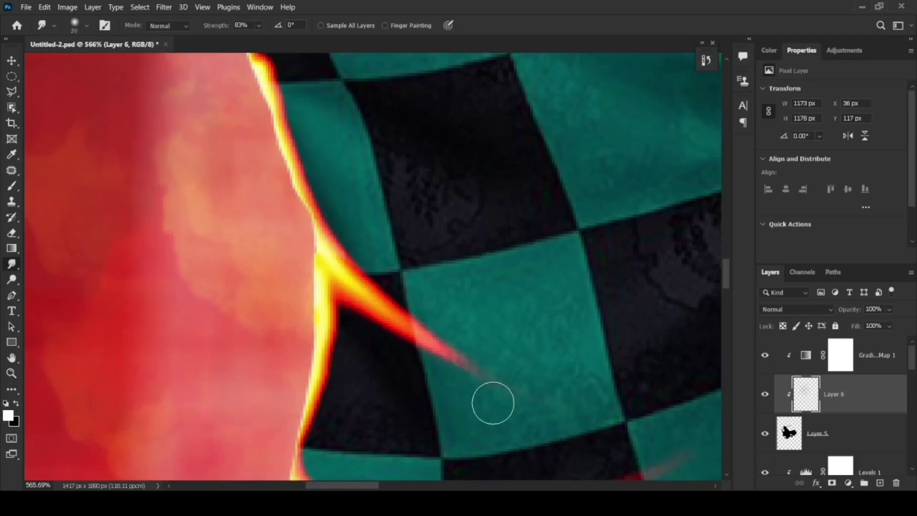
{"action": "scroll", "coordinate": [330, 394], "scroll_direction": "up", "scroll_amount": 3}
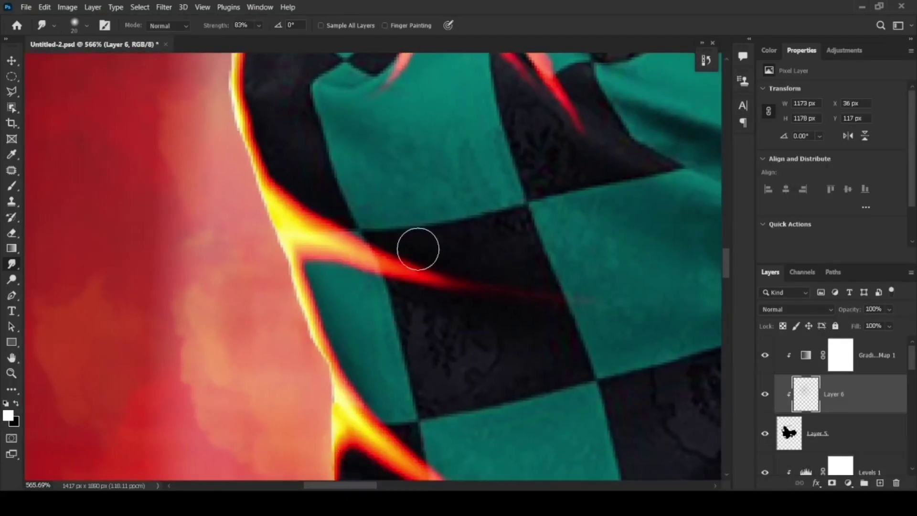
{"action": "left_click_drag", "start_coordinate": [417, 248], "coordinate": [686, 341]}
{"action": "mouse_move", "coordinate": [348, 287]}
{"action": "left_mouse_down"}
{"action": "mouse_move", "coordinate": [303, 201]}
{"action": "mouse_move", "coordinate": [657, 352]}
{"action": "left_mouse_up"}
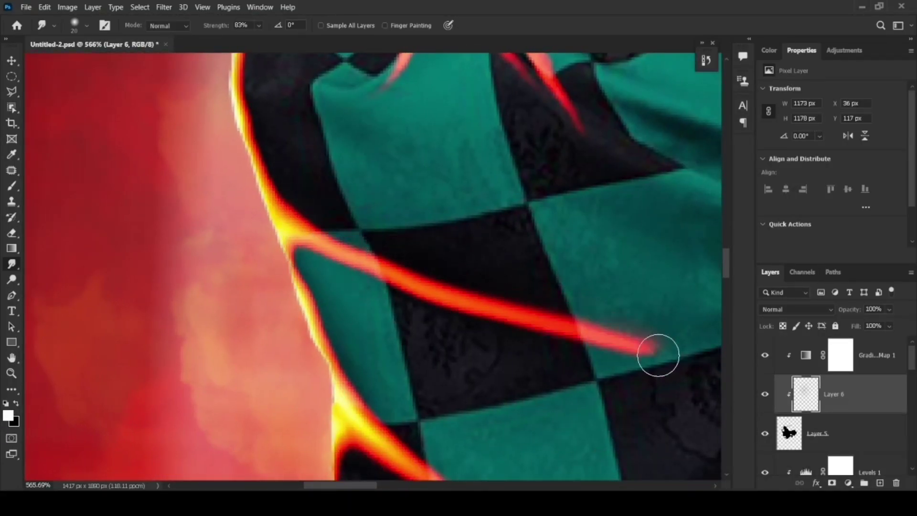
- Fit the image, zoom into the sleeve, then zoom out to the whole figure
{"action": "key", "text": "z"}
{"action": "key", "text": "ctrl+0"}
{"action": "left_click_drag", "start_coordinate": [411, 351], "coordinate": [434, 351]}
{"action": "key", "text": "b"}
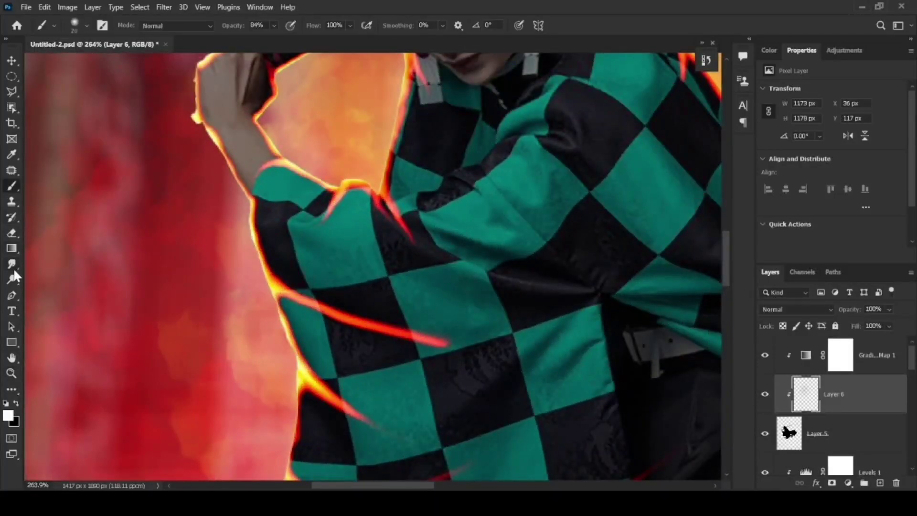
{"action": "left_click", "coordinate": [14, 265]}
{"action": "key", "text": "z"}
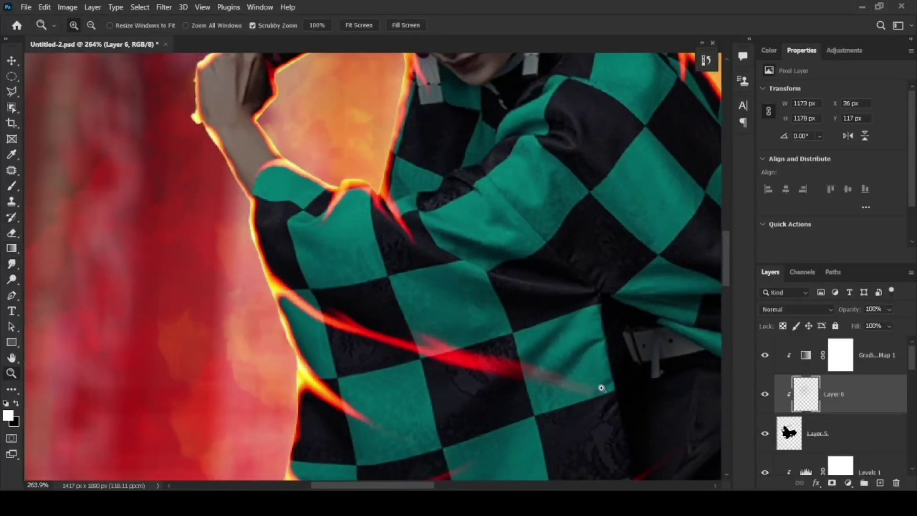
{"action": "left_click_drag", "start_coordinate": [602, 385], "coordinate": [306, 305]}
- Add Layers 7 and 8, fill Layer 7 black, and set Lighter Color blending
{"action": "key", "text": "alt+bracketright"}
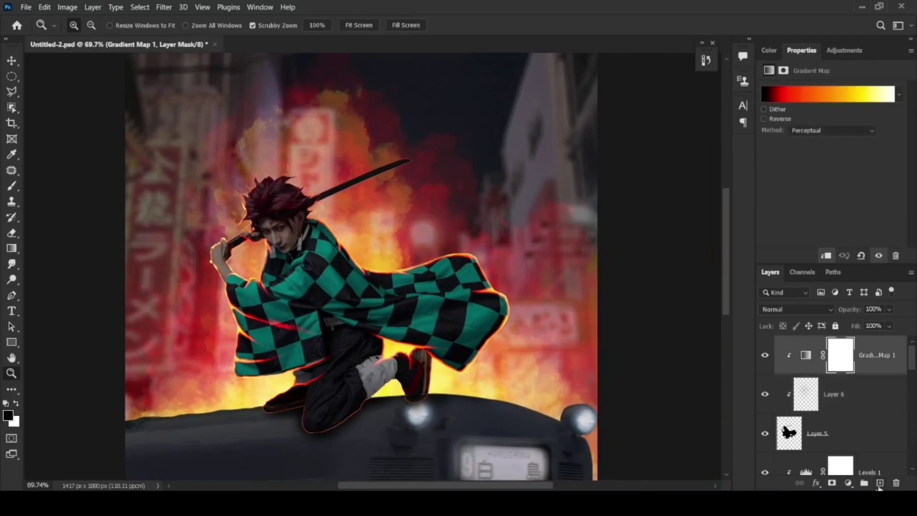
{"action": "left_click", "coordinate": [881, 483]}
{"action": "left_click", "coordinate": [879, 482]}
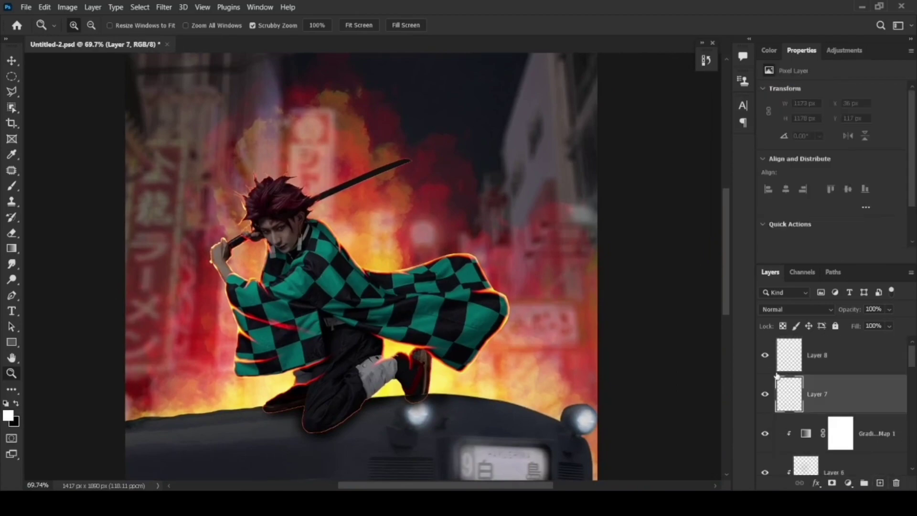
{"action": "key", "text": "alt+BackSpace"}
{"action": "key", "text": "ctrl+z"}
{"action": "key", "text": "ctrl+BackSpace"}
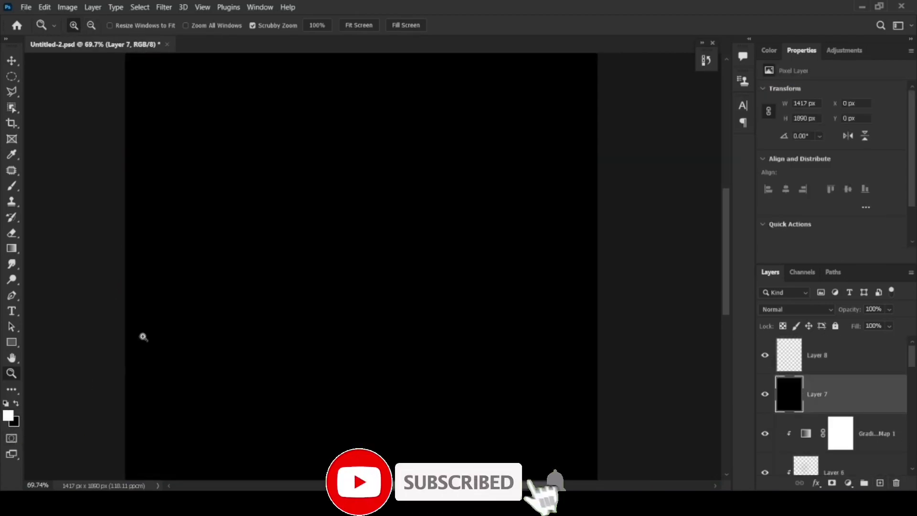
{"action": "left_click", "coordinate": [825, 366]}
{"action": "left_click", "coordinate": [796, 309]}
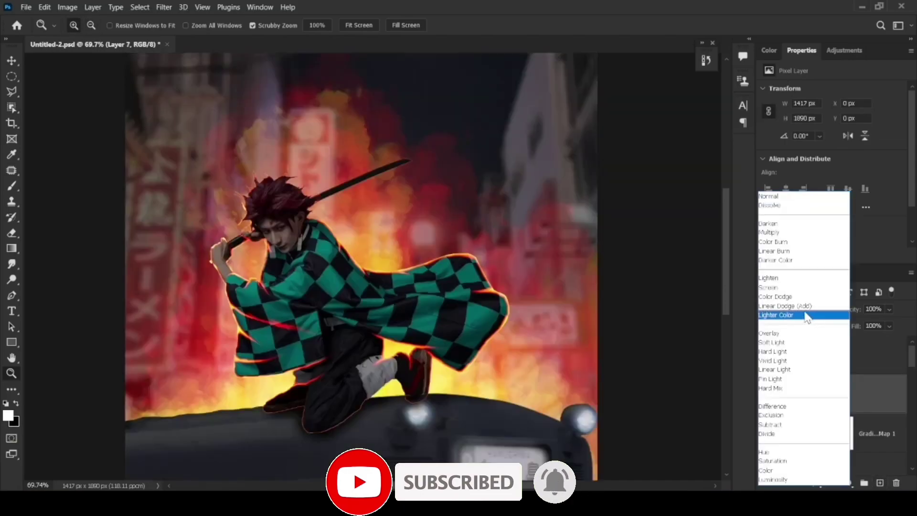
- Add a Gradient Map adjustment using the dark Blue_30 gradient preset
{"action": "left_click", "coordinate": [848, 482]}
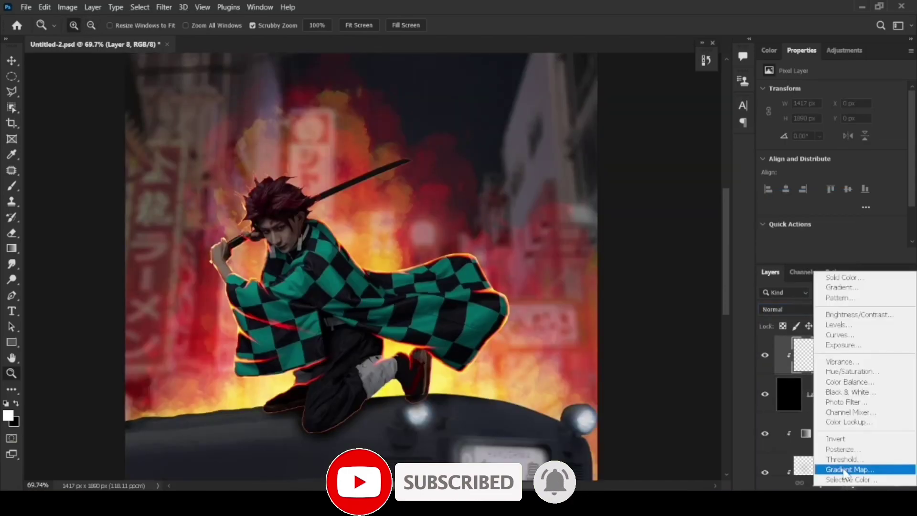
{"action": "left_click", "coordinate": [829, 93]}
{"action": "left_click", "coordinate": [517, 110]}
{"action": "scroll", "coordinate": [574, 158], "scroll_direction": "down", "scroll_amount": 3}
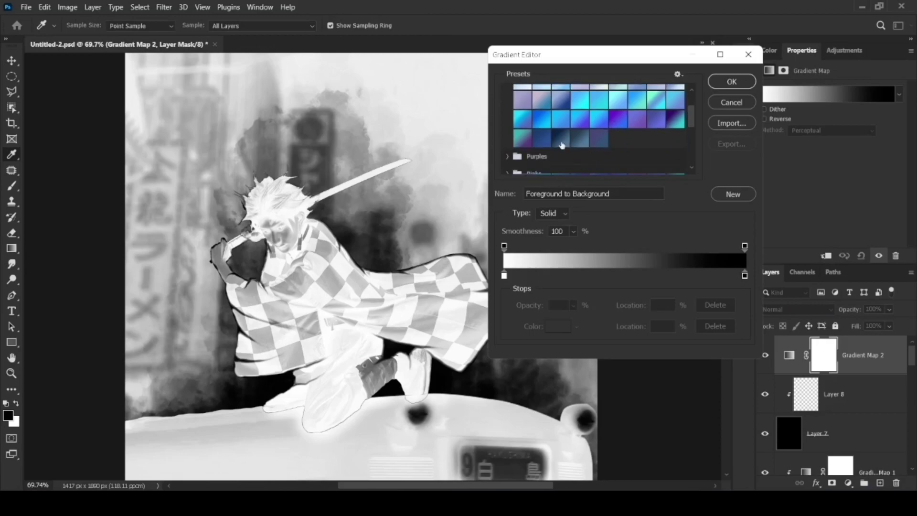
{"action": "left_click", "coordinate": [579, 117]}
{"action": "scroll", "coordinate": [580, 117], "scroll_direction": "up", "scroll_amount": 3}
{"action": "left_click", "coordinate": [522, 109]}
{"action": "left_click", "coordinate": [561, 166]}
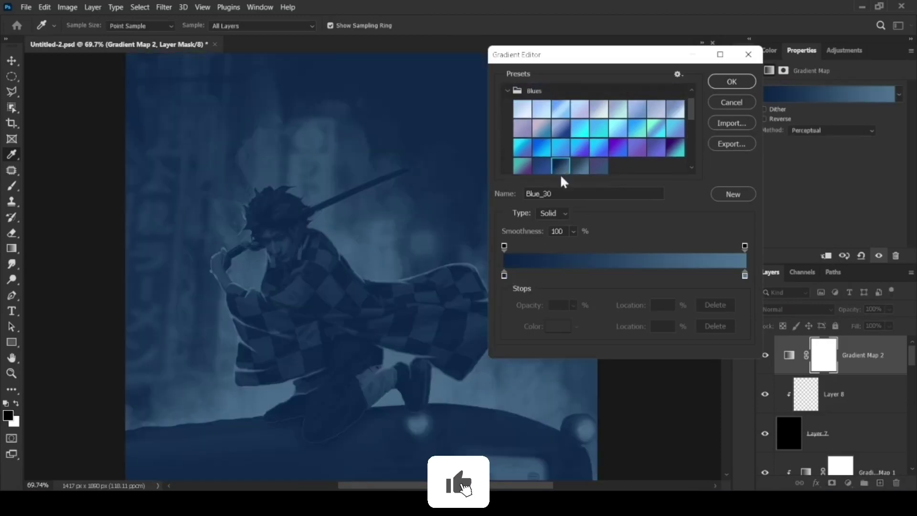
- Set the gradient's dark end stop to black and the next stops to vivid blue
{"action": "left_click", "coordinate": [559, 326]}
{"action": "left_click", "coordinate": [759, 127]}
{"action": "double_click", "coordinate": [744, 275]}
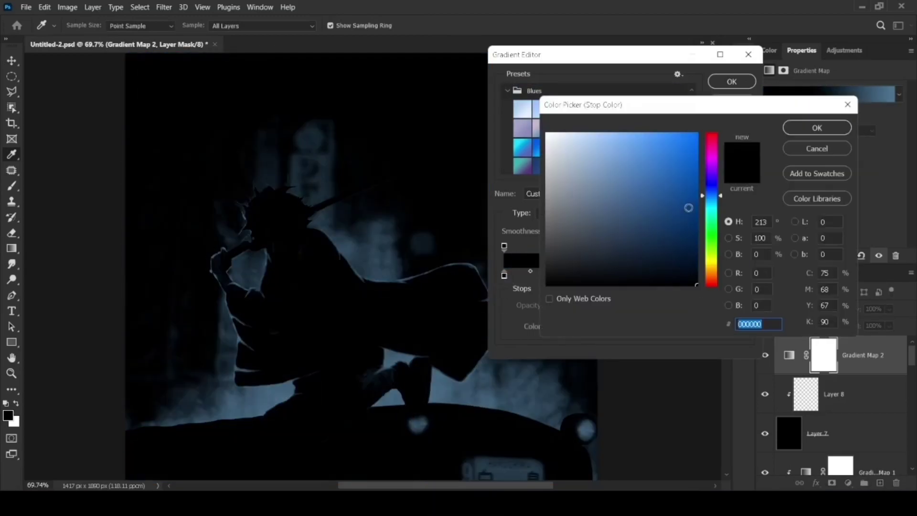
{"action": "left_click", "coordinate": [696, 153]}
{"action": "left_click", "coordinate": [816, 128]}
{"action": "double_click", "coordinate": [630, 275]}
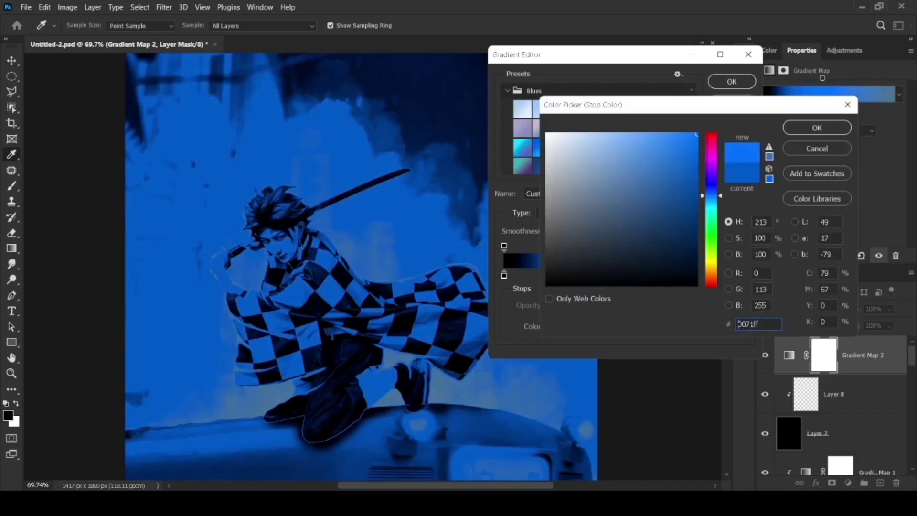
{"action": "left_click", "coordinate": [815, 128]}
- Add a light-blue stop, make the last stop white, and accept the gradient
{"action": "double_click", "coordinate": [680, 276]}
{"action": "left_click", "coordinate": [640, 157]}
{"action": "left_click", "coordinate": [817, 127]}
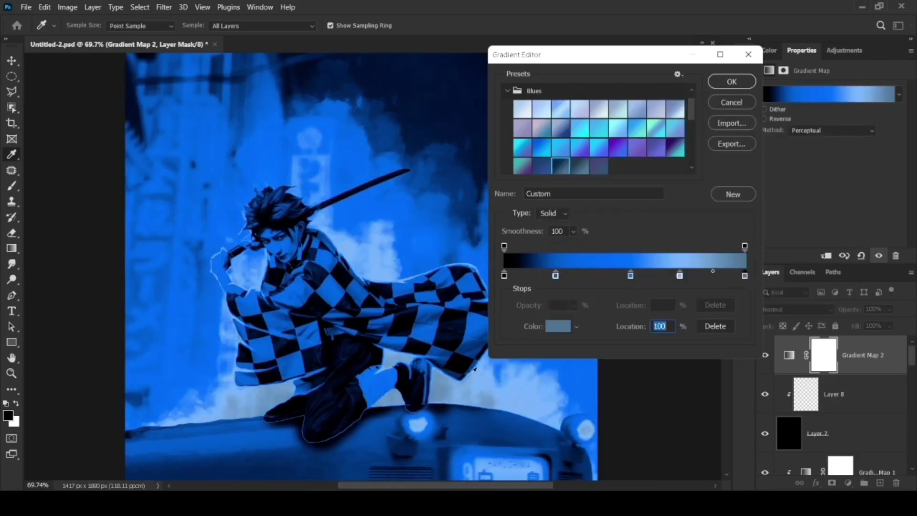
{"action": "left_click", "coordinate": [558, 326]}
{"action": "left_click", "coordinate": [549, 134]}
{"action": "left_click", "coordinate": [817, 127]}
{"action": "left_click", "coordinate": [731, 81]}
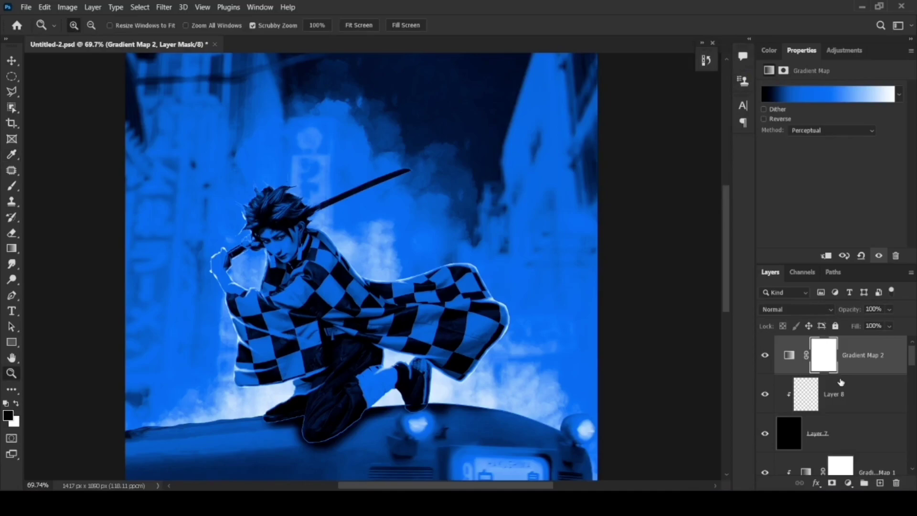
- Clip the gradient map to Layer 8 and load the character's outline as a selection
{"action": "key", "text": "ctrl+alt+g"}
{"action": "left_click", "coordinate": [833, 394]}
{"action": "scroll", "coordinate": [619, 221], "scroll_direction": "up", "scroll_amount": 5}
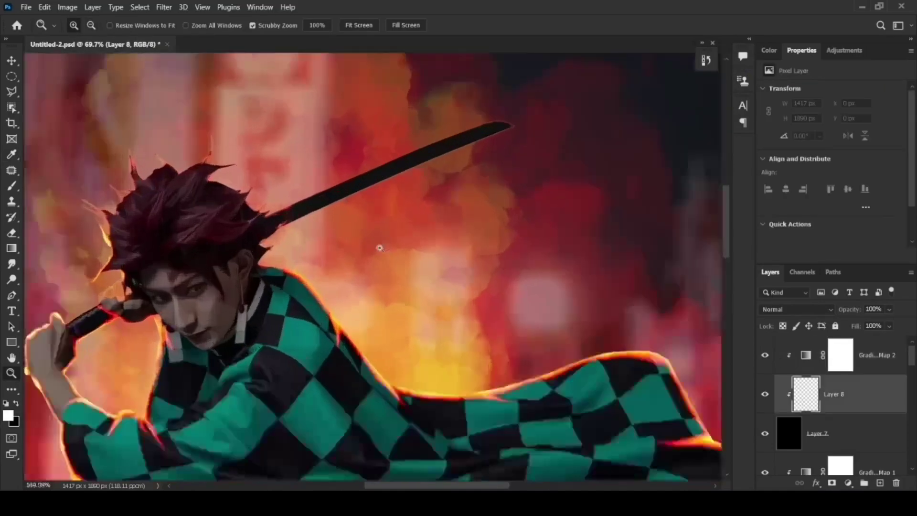
{"action": "scroll", "coordinate": [378, 246], "scroll_direction": "up", "scroll_amount": 3}
{"action": "scroll", "coordinate": [796, 413], "scroll_direction": "down", "scroll_amount": 5}
{"action": "key", "text": "ctrl+0"}
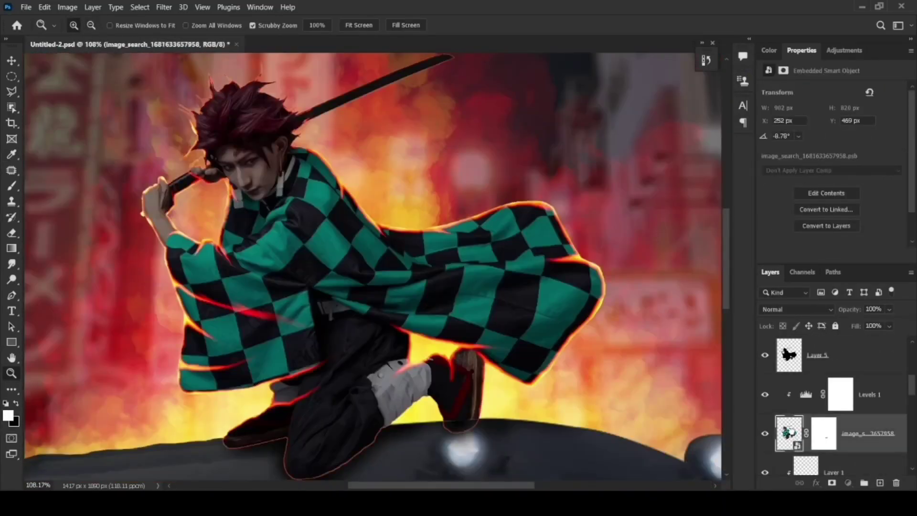
{"action": "left_click", "coordinate": [789, 433], "text": "ctrl"}
- Paint the blade blue-white toward the hilt, deselect, and magnify the blade
{"action": "scroll", "coordinate": [812, 405], "scroll_direction": "up", "scroll_amount": 5}
{"action": "scroll", "coordinate": [492, 205], "scroll_direction": "up", "scroll_amount": 8}
{"action": "scroll", "coordinate": [492, 205], "scroll_direction": "down", "scroll_amount": 3}
{"action": "key", "text": "b"}
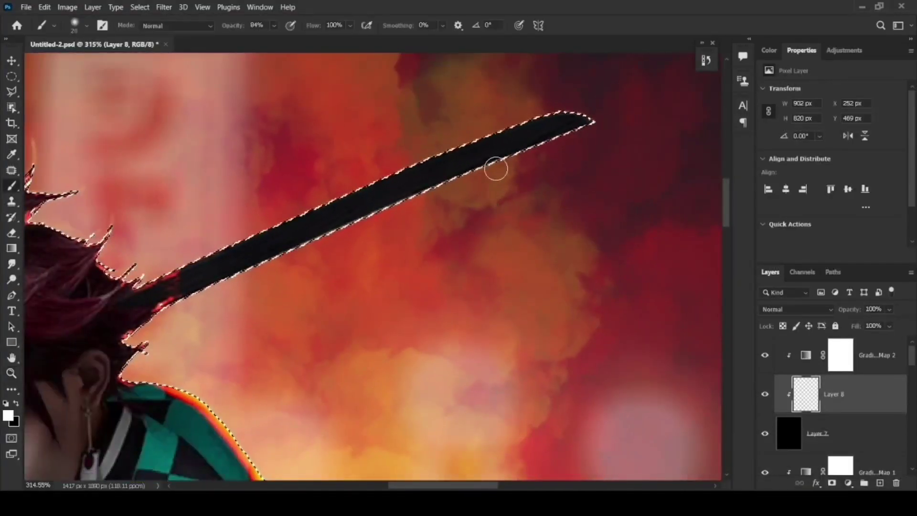
{"action": "mouse_move", "coordinate": [297, 215]}
{"action": "left_mouse_down"}
{"action": "mouse_move", "coordinate": [583, 122]}
{"action": "mouse_move", "coordinate": [311, 214]}
{"action": "left_mouse_up"}
{"action": "mouse_move", "coordinate": [351, 159]}
{"action": "left_mouse_down"}
{"action": "mouse_move", "coordinate": [410, 143]}
{"action": "mouse_move", "coordinate": [317, 174]}
{"action": "mouse_move", "coordinate": [423, 127]}
{"action": "left_mouse_up"}
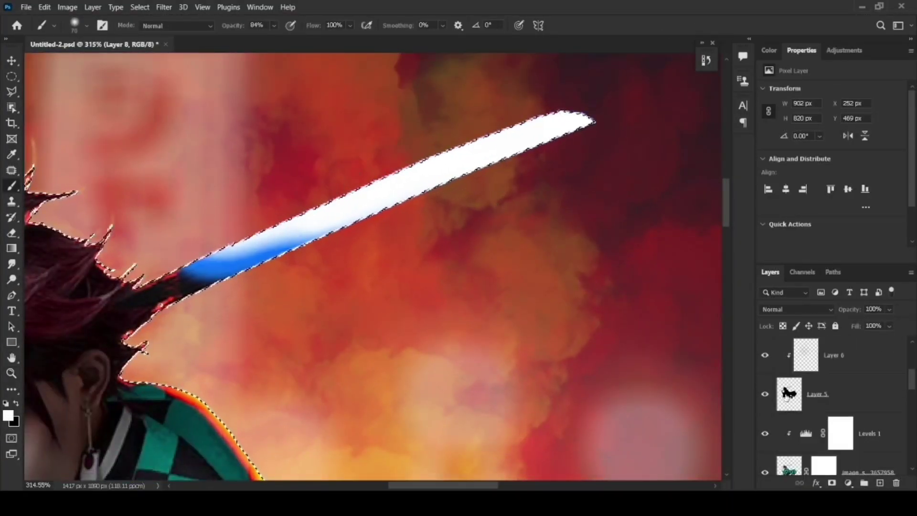
{"action": "key", "text": "ctrl+d"}
{"action": "key", "text": "z"}
{"action": "mouse_move", "coordinate": [553, 198]}
{"action": "left_mouse_down"}
{"action": "mouse_move", "coordinate": [568, 198]}
{"action": "mouse_move", "coordinate": [554, 198]}
{"action": "left_mouse_up"}
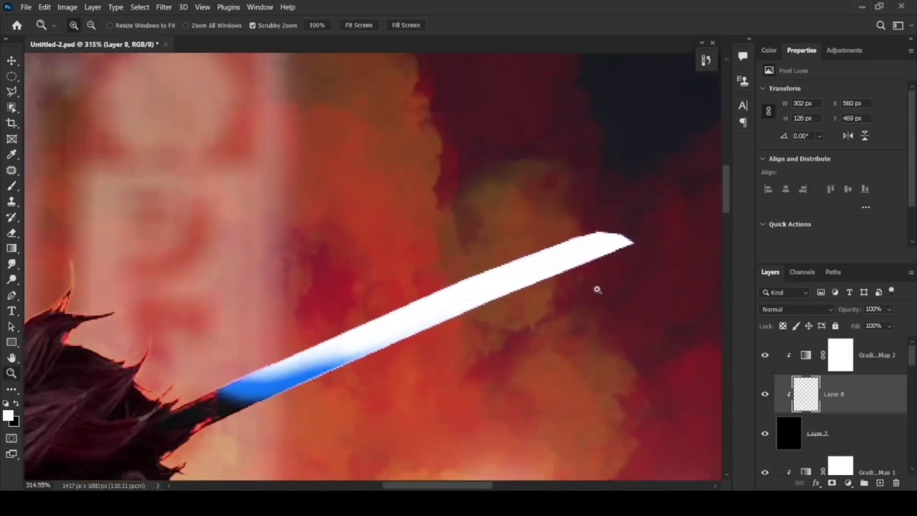
- Smudge a flame wisp up from the blade tip, with smudge mode set to Lighten
{"action": "key", "text": "b"}
{"action": "left_click", "coordinate": [14, 265]}
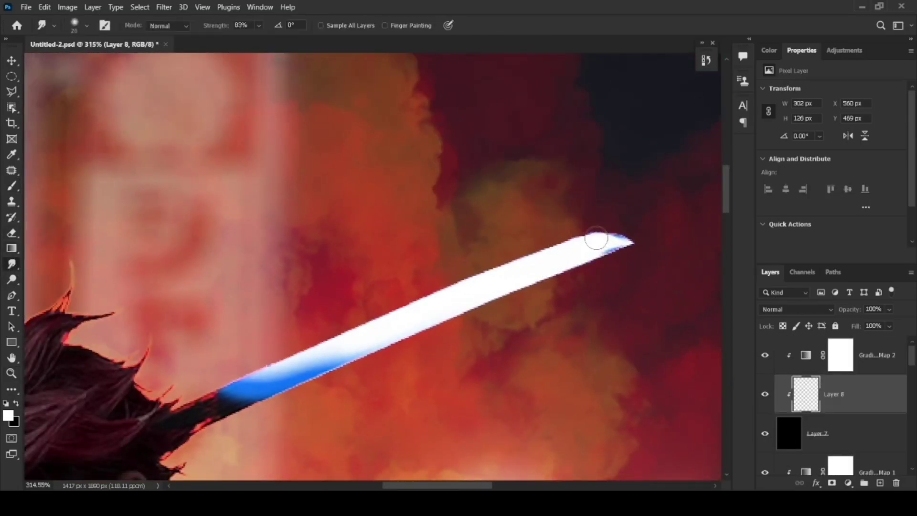
{"action": "left_click_drag", "start_coordinate": [595, 238], "coordinate": [594, 154]}
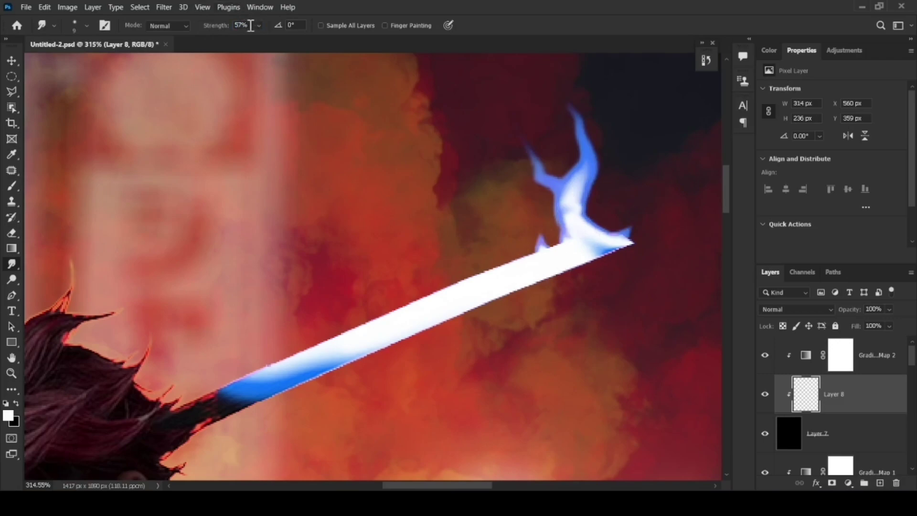
{"action": "left_click", "coordinate": [167, 26]}
{"action": "left_click", "coordinate": [160, 62]}
{"action": "left_click_drag", "start_coordinate": [497, 267], "coordinate": [513, 225]}
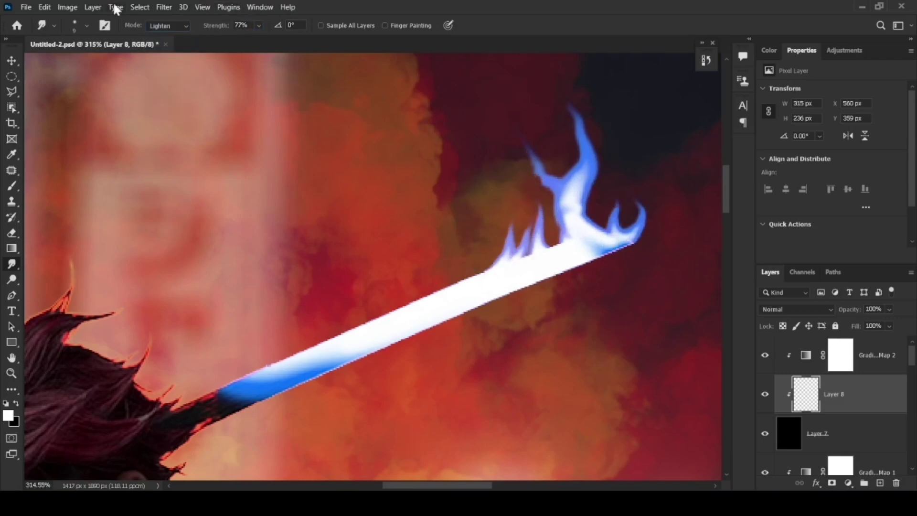
- Adjust smudge strength and brush tip, then smear taller blue flames off the blade
{"action": "left_click", "coordinate": [74, 25]}
{"action": "left_click", "coordinate": [324, 174]}
{"action": "right_click", "coordinate": [344, 191]}
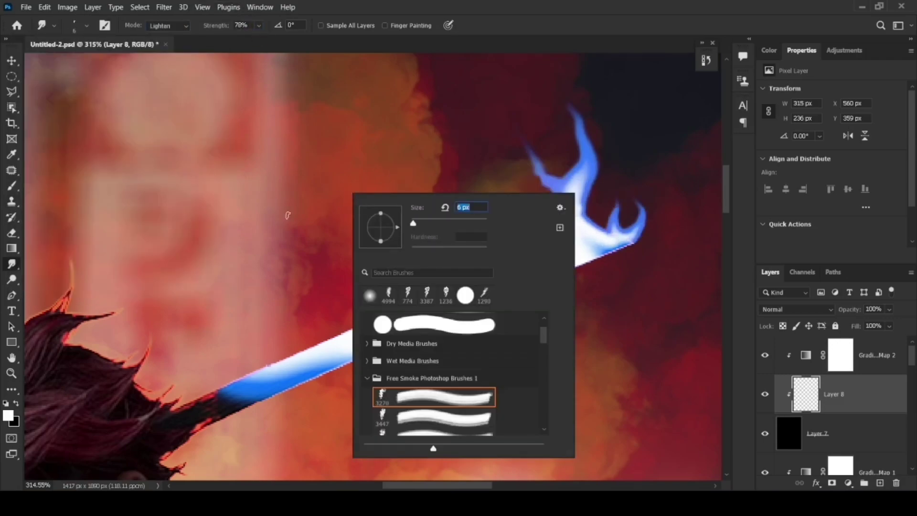
{"action": "left_click_drag", "start_coordinate": [477, 268], "coordinate": [506, 157]}
{"action": "left_click_drag", "start_coordinate": [506, 248], "coordinate": [525, 62]}
{"action": "key", "text": "z"}
{"action": "left_click_drag", "start_coordinate": [583, 248], "coordinate": [561, 237]}
{"action": "left_click", "coordinate": [561, 237]}
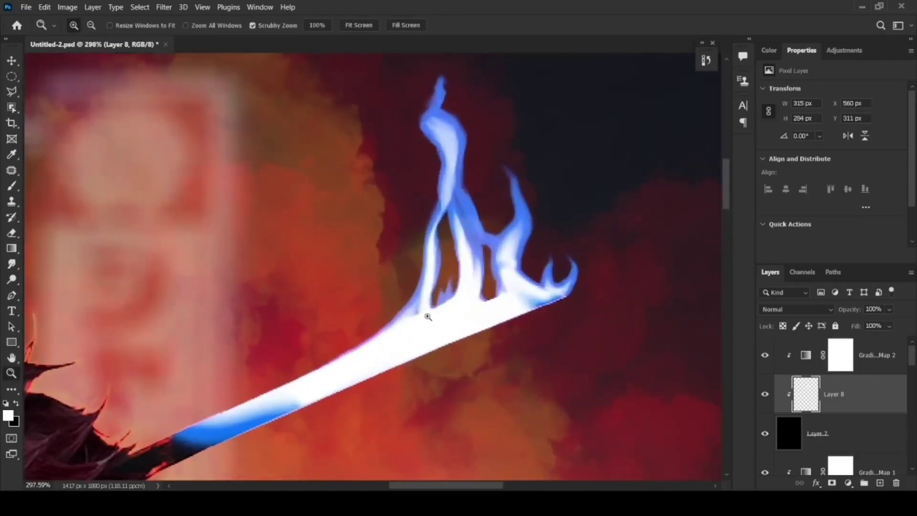
- Extend the flames with a tilted tip, undoing the stray sideways wisps
{"action": "key", "text": "r"}
{"action": "left_click_drag", "start_coordinate": [478, 334], "coordinate": [611, 329]}
{"action": "left_click_drag", "start_coordinate": [449, 263], "coordinate": [427, 165]}
{"action": "key", "text": "x"}
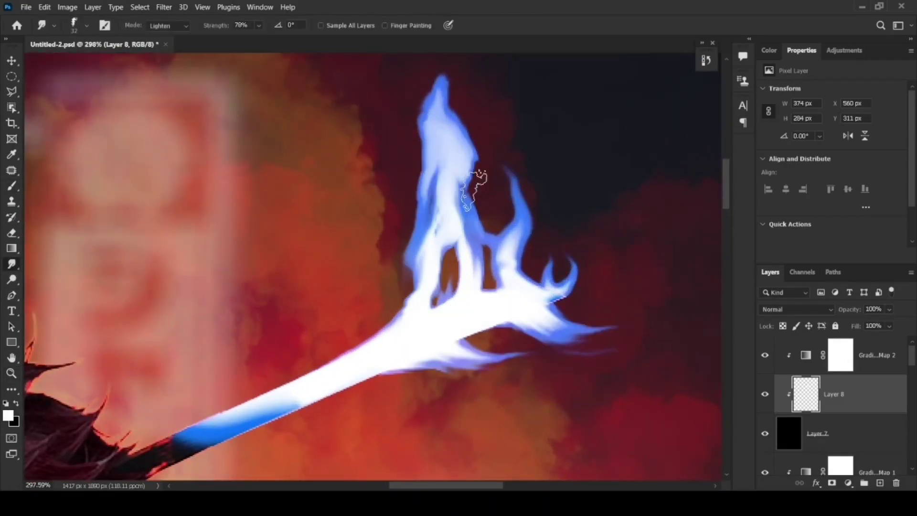
{"action": "key", "text": "ctrl+z"}
{"action": "key", "text": "ctrl+z"}
{"action": "key", "text": "ctrl+z"}
{"action": "right_click", "coordinate": [525, 282]}
{"action": "left_click_drag", "start_coordinate": [528, 282], "coordinate": [518, 253]}
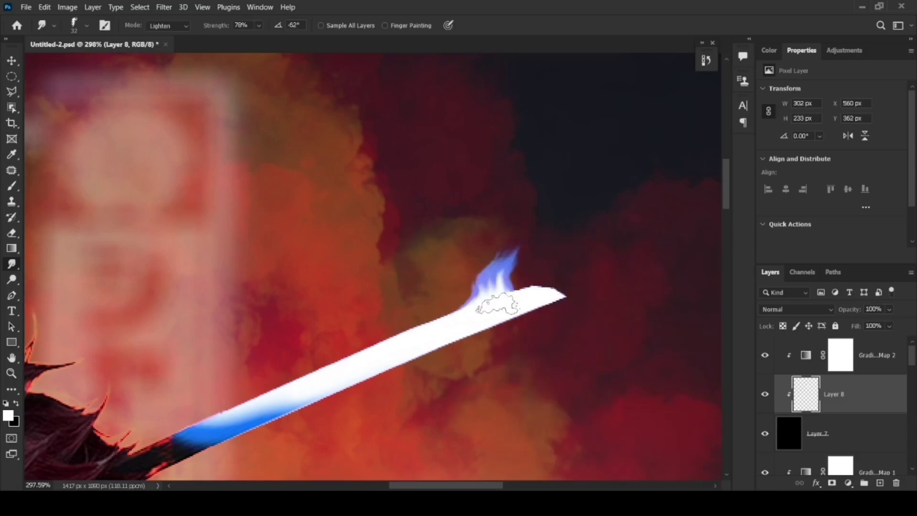
{"action": "left_click_drag", "start_coordinate": [492, 305], "coordinate": [554, 158]}
{"action": "left_click_drag", "start_coordinate": [501, 315], "coordinate": [668, 308]}
{"action": "left_click_drag", "start_coordinate": [525, 329], "coordinate": [617, 317]}
{"action": "key", "text": "ctrl+z"}
- Reshape the upward flames, zoom out to the whole sword, and add a new layer
{"action": "left_click_drag", "start_coordinate": [554, 267], "coordinate": [542, 103]}
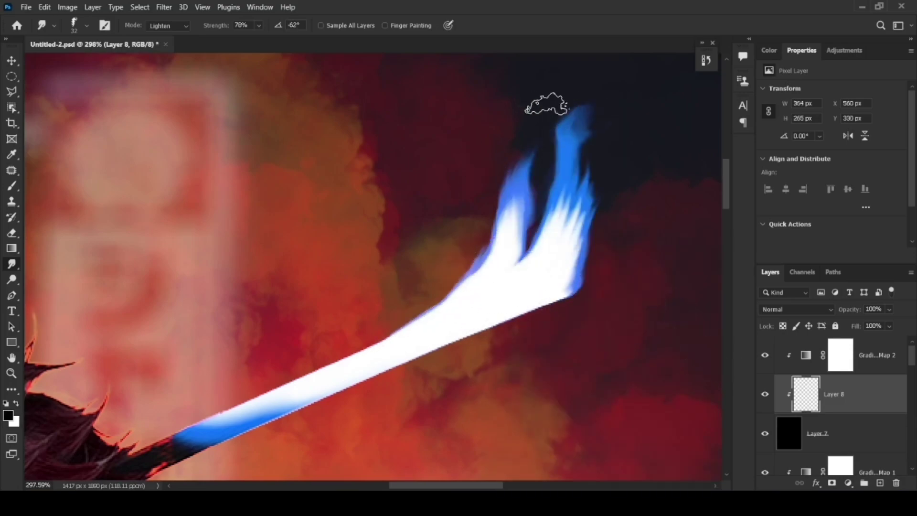
{"action": "left_click_drag", "start_coordinate": [525, 257], "coordinate": [582, 125]}
{"action": "key", "text": "z"}
{"action": "left_click_drag", "start_coordinate": [621, 178], "coordinate": [539, 178]}
{"action": "key", "text": "ctrl+shift+alt+n"}
- Set the new layer to Linear Dodge (Add) and paint a large soft blue glow around the sword
{"action": "left_click", "coordinate": [795, 309]}
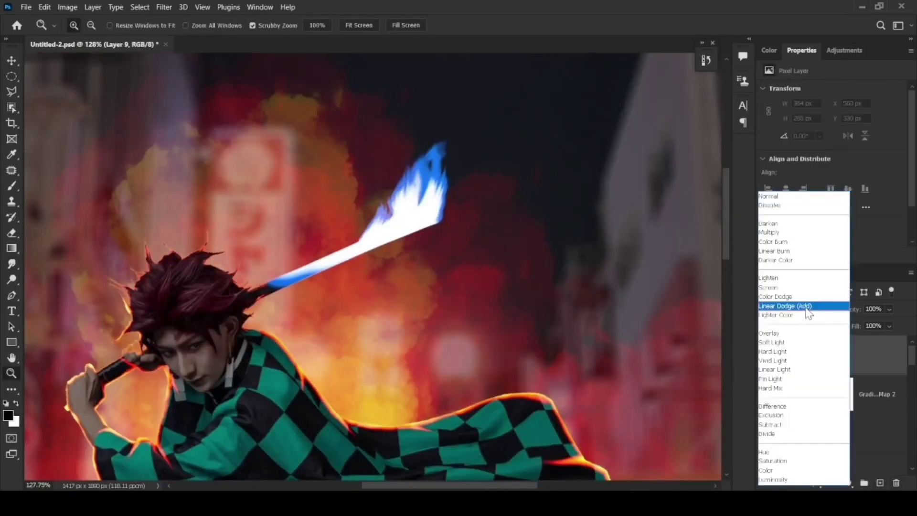
{"action": "key", "text": "b"}
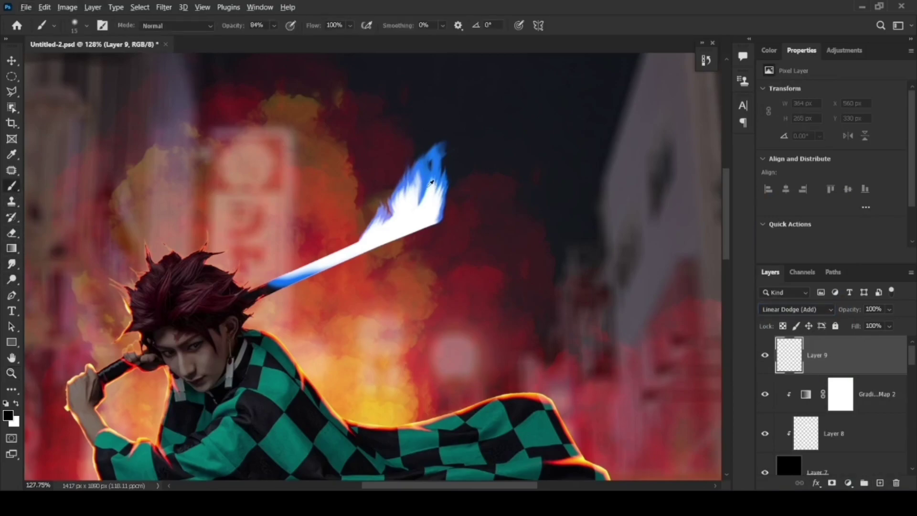
{"action": "left_click", "coordinate": [416, 194], "text": "alt"}
{"action": "key", "text": "bracketright"}
{"action": "key", "text": "bracketright"}
{"action": "key", "text": "bracketright"}
{"action": "left_click_drag", "start_coordinate": [430, 186], "coordinate": [488, 249]}
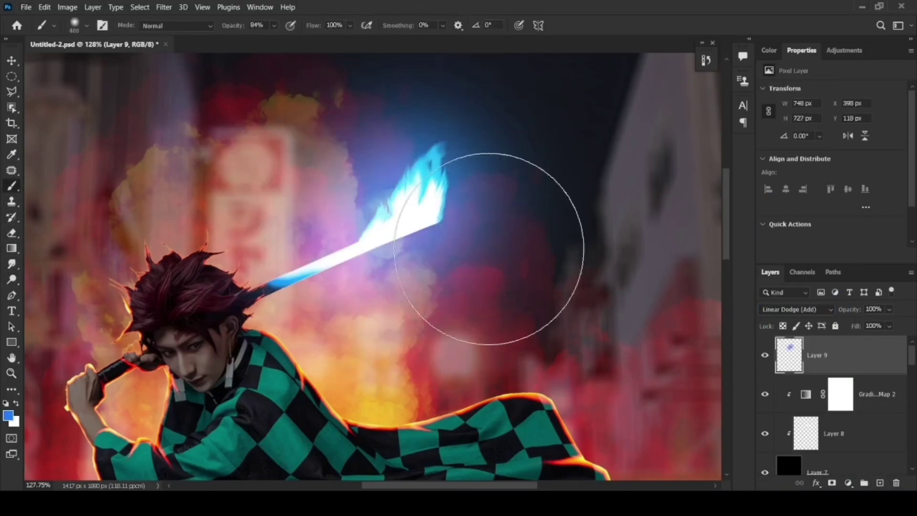
- Select Layer 8 and zoom in on the sword tip with the Smudge tool
{"action": "scroll", "coordinate": [836, 400], "scroll_direction": "down", "scroll_amount": 1}
{"action": "left_click", "coordinate": [836, 396]}
{"action": "scroll", "coordinate": [262, 303], "scroll_direction": "up", "scroll_amount": 3}
{"action": "scroll", "coordinate": [317, 323], "scroll_direction": "up", "scroll_amount": 3}
{"action": "scroll", "coordinate": [314, 206], "scroll_direction": "up", "scroll_amount": 3}
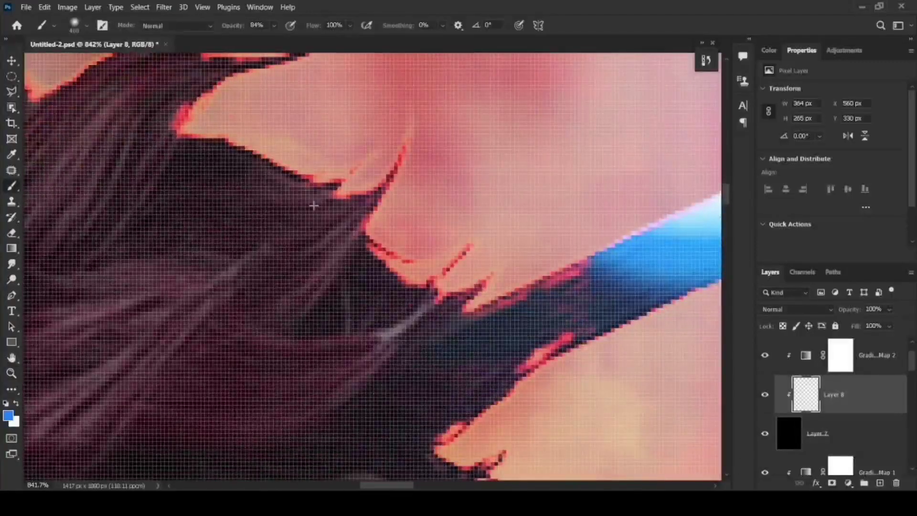
{"action": "key", "text": "z"}
{"action": "key", "text": "ctrl+0"}
{"action": "mouse_move", "coordinate": [430, 313]}
{"action": "left_mouse_down"}
{"action": "mouse_move", "coordinate": [477, 313]}
{"action": "mouse_move", "coordinate": [411, 310]}
{"action": "left_mouse_up"}
{"action": "left_click", "coordinate": [12, 267]}
{"action": "key", "text": "z"}
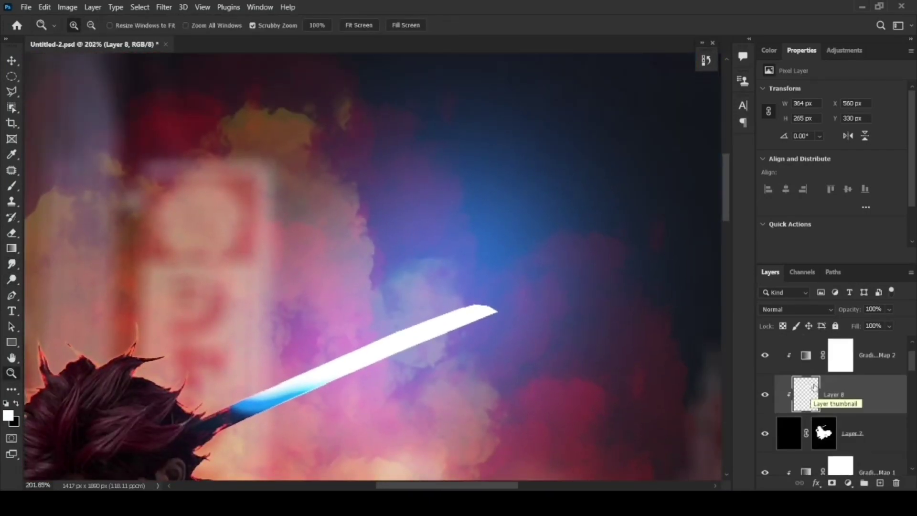
- Disable Layer 7's mask so the blade's flames reappear, then view the whole image
{"action": "right_click", "coordinate": [832, 443]}
{"action": "left_click", "coordinate": [838, 329]}
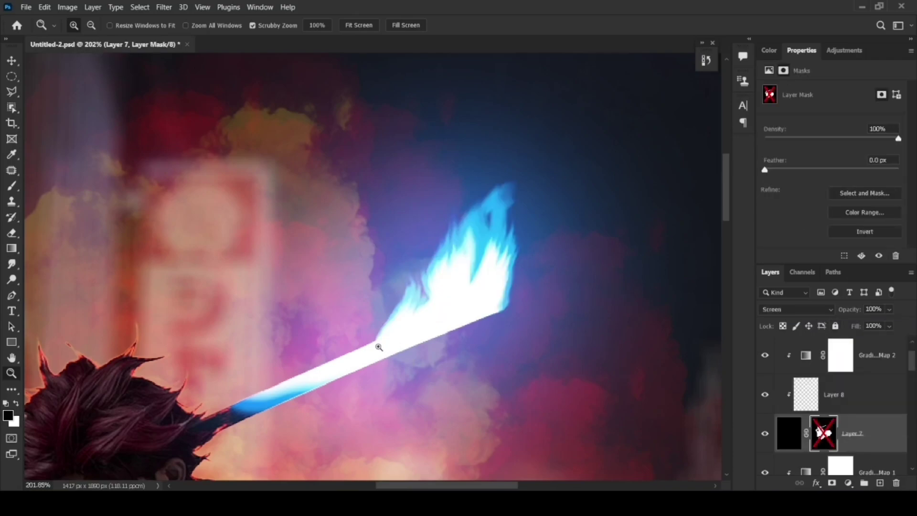
{"action": "left_click_drag", "start_coordinate": [379, 347], "coordinate": [371, 350]}
{"action": "key", "text": "r"}
{"action": "right_click", "coordinate": [335, 348]}
{"action": "key", "text": "Escape"}
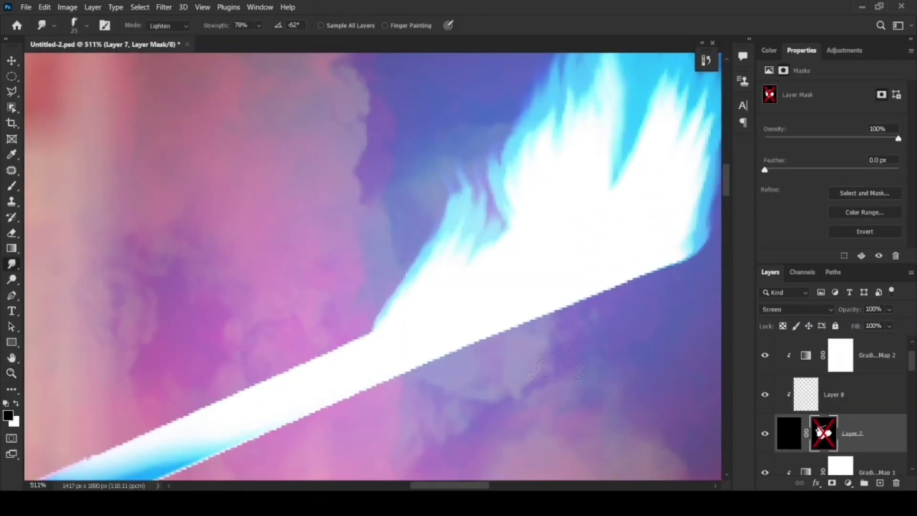
{"action": "key", "text": "alt+bracketright"}
{"action": "left_click_drag", "start_coordinate": [513, 272], "coordinate": [337, 346]}
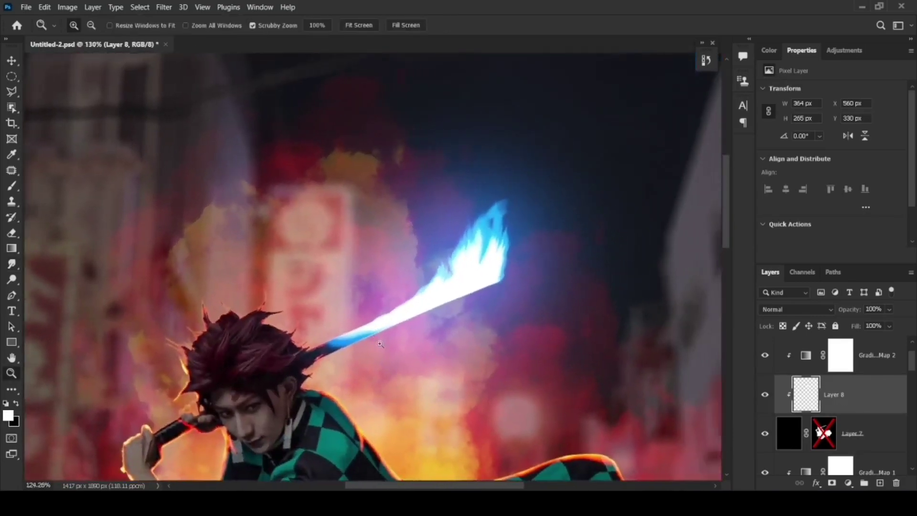
- Add a Hue/Saturation adjustment layer above Layer 1 over the tram
{"action": "scroll", "coordinate": [460, 287], "scroll_direction": "up", "scroll_amount": 5}
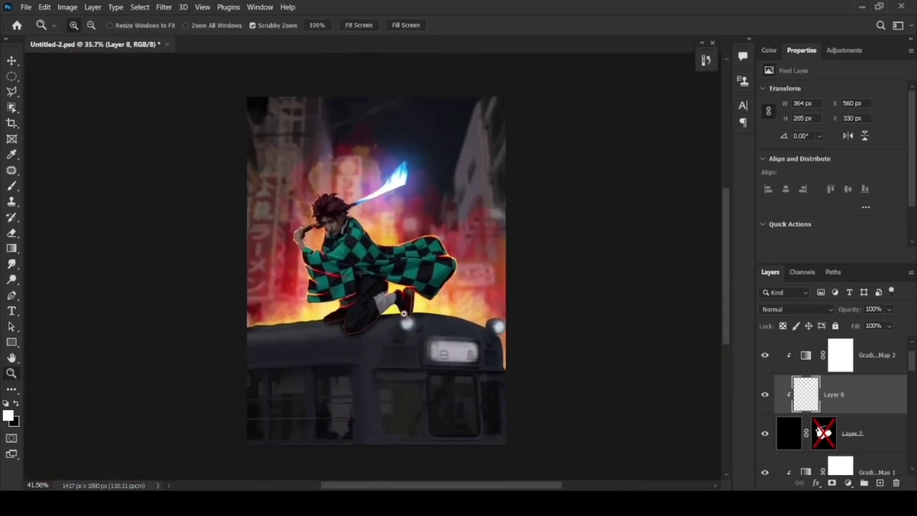
{"action": "scroll", "coordinate": [851, 401], "scroll_direction": "down", "scroll_amount": 3}
{"action": "scroll", "coordinate": [851, 401], "scroll_direction": "down", "scroll_amount": 3}
{"action": "scroll", "coordinate": [851, 401], "scroll_direction": "down", "scroll_amount": 2}
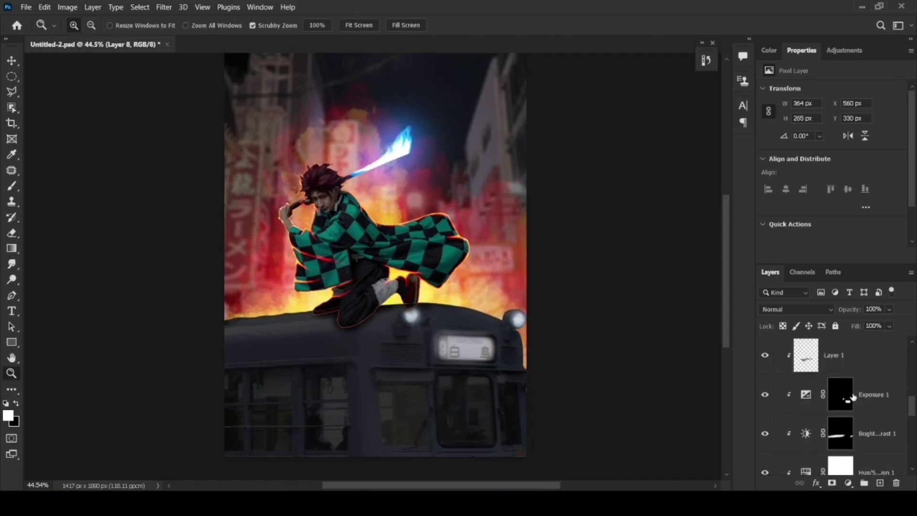
{"action": "left_click", "coordinate": [840, 355]}
{"action": "left_click", "coordinate": [848, 483]}
{"action": "left_click", "coordinate": [849, 366]}
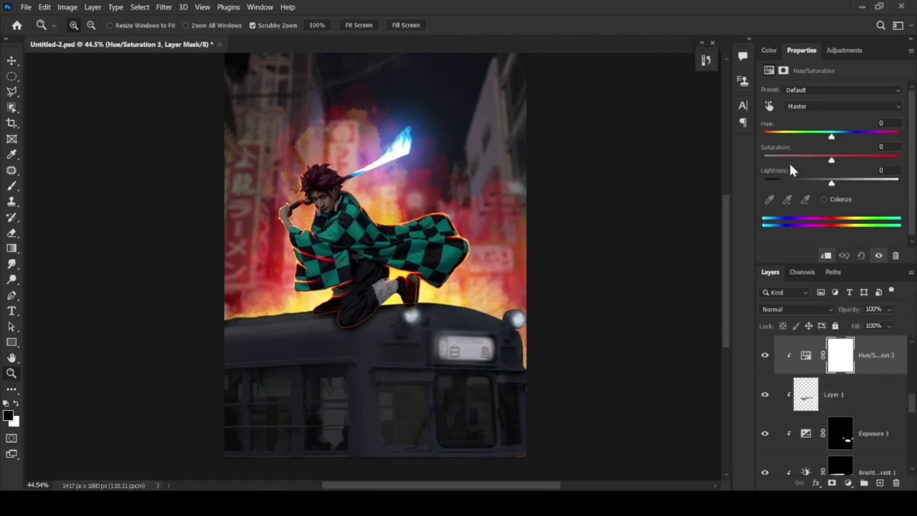
- Colorize it yellow (Hue 50, Saturation 79, Lightness +59) and invert its mask to hide it
{"action": "left_click", "coordinate": [823, 199]}
{"action": "mouse_move", "coordinate": [764, 136]}
{"action": "left_mouse_down"}
{"action": "mouse_move", "coordinate": [867, 159]}
{"action": "mouse_move", "coordinate": [870, 183]}
{"action": "mouse_move", "coordinate": [870, 160]}
{"action": "left_mouse_up"}
{"action": "left_click_drag", "start_coordinate": [767, 136], "coordinate": [783, 136]}
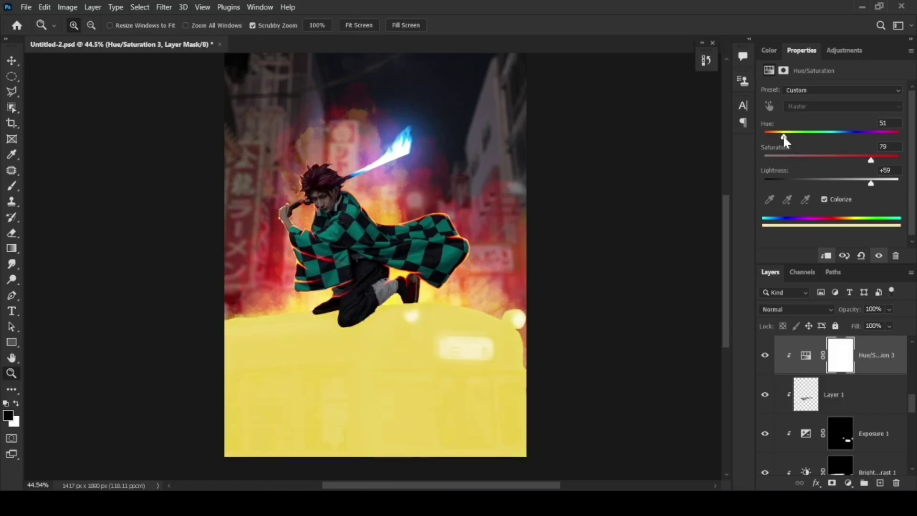
{"action": "key", "text": "ctrl+i"}
{"action": "mouse_move", "coordinate": [304, 327]}
{"action": "left_mouse_down"}
{"action": "mouse_move", "coordinate": [324, 351]}
{"action": "mouse_move", "coordinate": [454, 354]}
{"action": "left_mouse_up"}
- Paint the yellow glow along the tram roof edge with a Linear Dodge (Add) brush
{"action": "key", "text": "b"}
{"action": "right_click", "coordinate": [456, 229]}
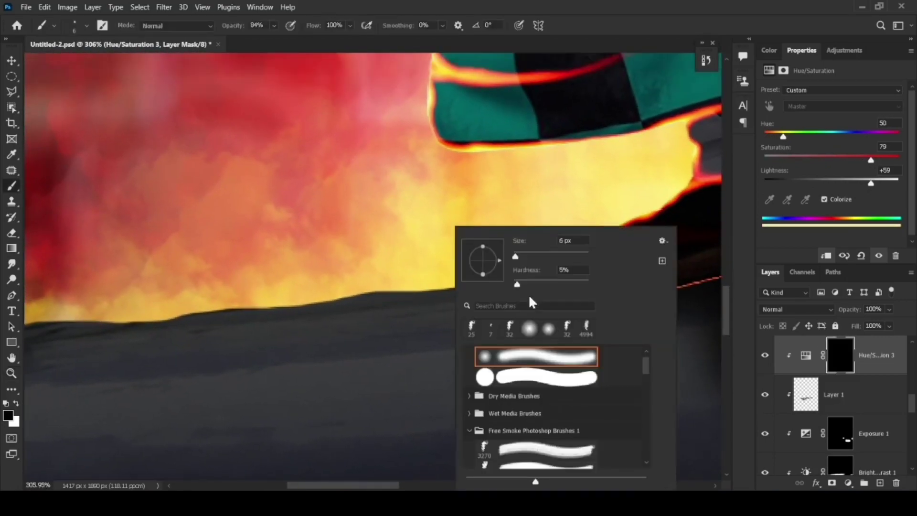
{"action": "key", "text": "Escape"}
{"action": "left_click", "coordinate": [793, 309]}
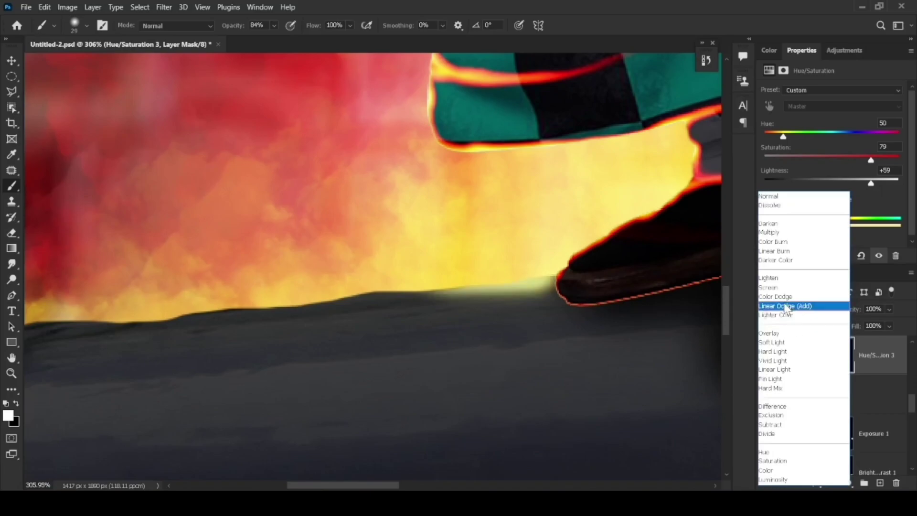
{"action": "left_click_drag", "start_coordinate": [524, 270], "coordinate": [139, 325]}
- Zoom out to review the roof glow across the whole image
{"action": "scroll", "coordinate": [455, 334], "scroll_direction": "left", "scroll_amount": 5}
{"action": "key", "text": "z"}
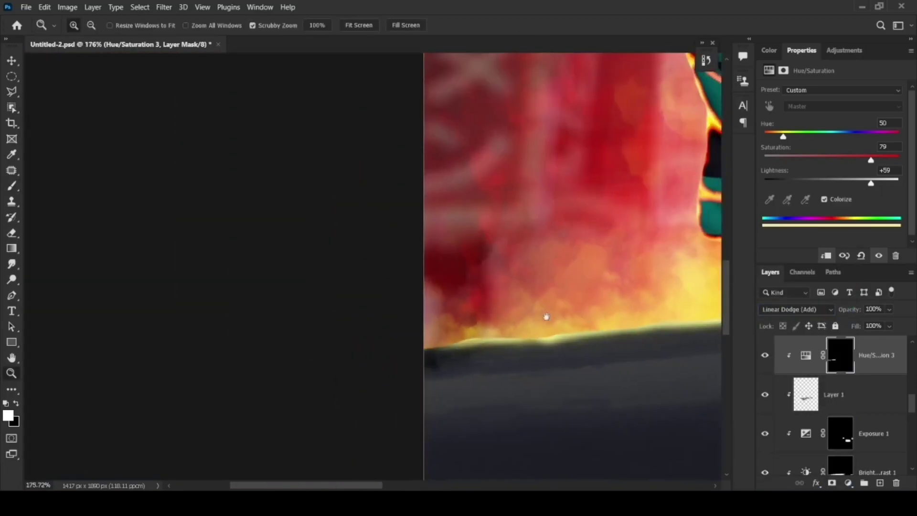
{"action": "left_click_drag", "start_coordinate": [547, 318], "coordinate": [393, 300]}
{"action": "scroll", "coordinate": [480, 286], "scroll_direction": "right", "scroll_amount": 3}
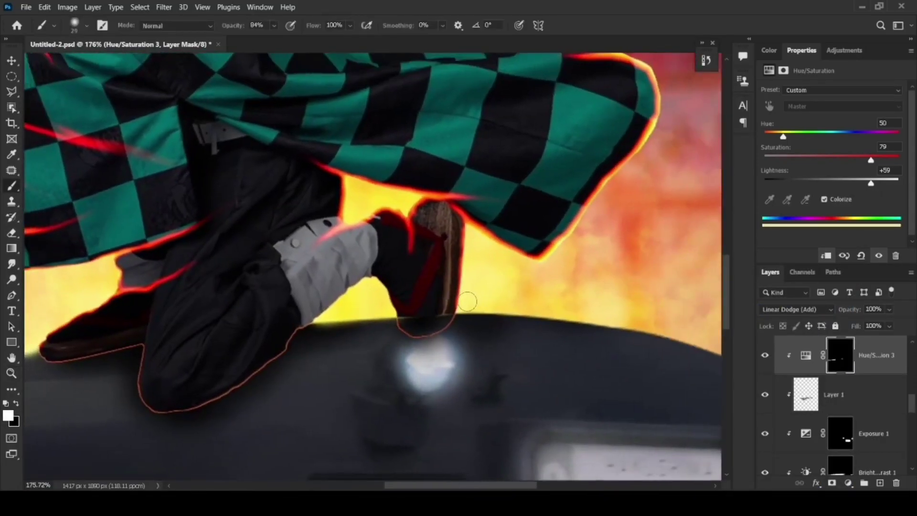
{"action": "scroll", "coordinate": [609, 319], "scroll_direction": "right", "scroll_amount": 4}
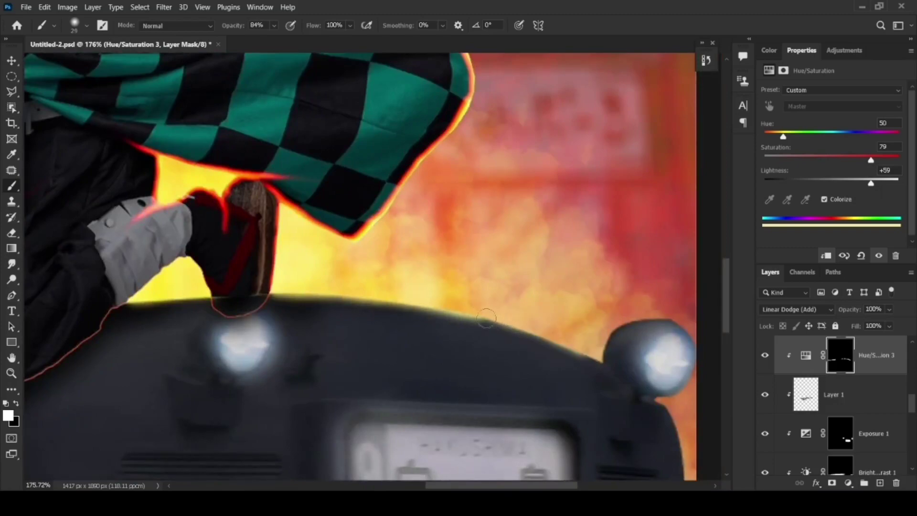
{"action": "key", "text": "z"}
{"action": "left_click_drag", "start_coordinate": [598, 350], "coordinate": [477, 349]}
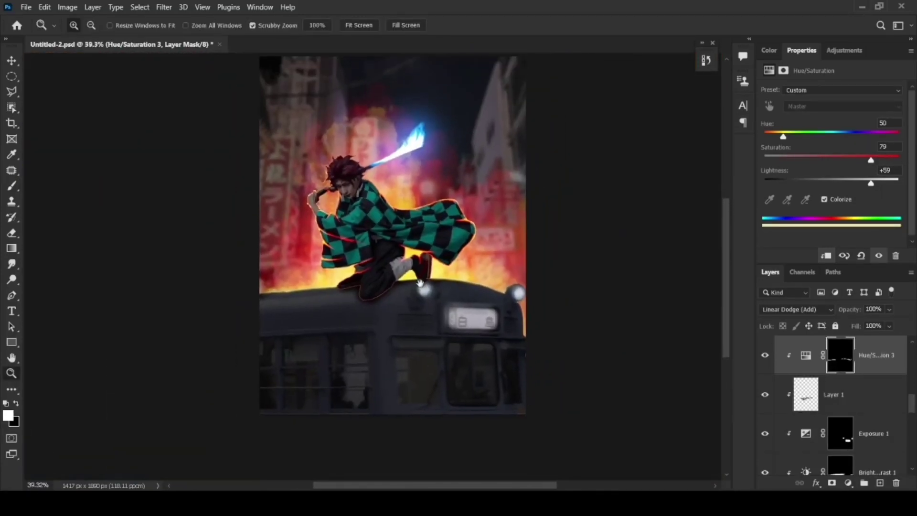
{"action": "scroll", "coordinate": [857, 378], "scroll_direction": "up", "scroll_amount": 3}
- Stamp all visible layers above Layer 9 and raise Exposure and Contrast in Camera Raw
{"action": "left_click", "coordinate": [849, 359]}
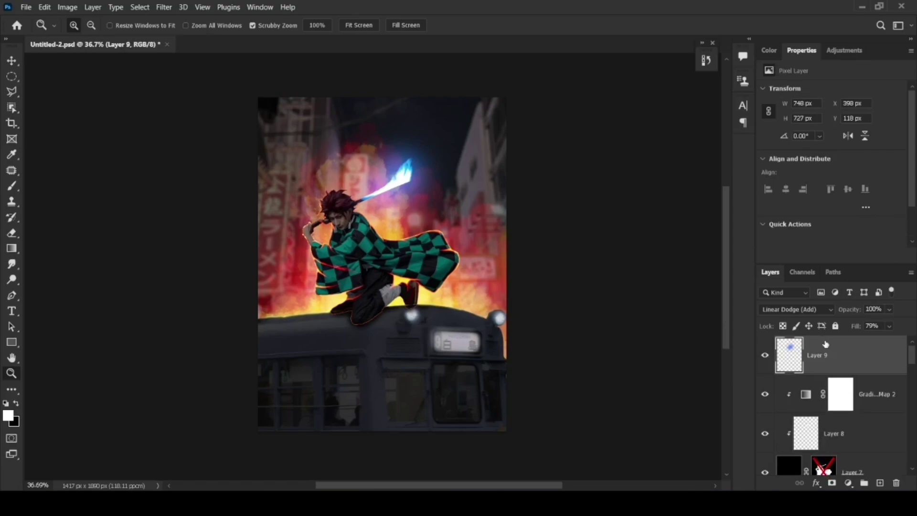
{"action": "key", "text": "ctrl+alt+shift+e"}
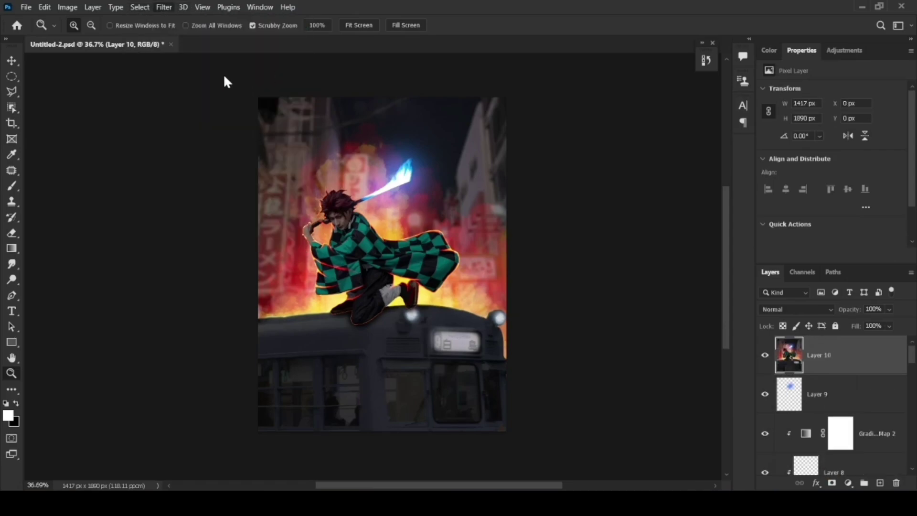
{"action": "key", "text": "ctrl+shift+a"}
{"action": "mouse_move", "coordinate": [829, 210]}
{"action": "left_mouse_down"}
{"action": "mouse_move", "coordinate": [843, 210]}
{"action": "mouse_move", "coordinate": [837, 224]}
{"action": "mouse_move", "coordinate": [795, 238]}
{"action": "left_mouse_up"}
{"action": "mouse_move", "coordinate": [829, 253]}
{"action": "left_mouse_down"}
{"action": "mouse_move", "coordinate": [813, 252]}
{"action": "mouse_move", "coordinate": [844, 268]}
{"action": "mouse_move", "coordinate": [837, 244]}
{"action": "mouse_move", "coordinate": [845, 258]}
{"action": "mouse_move", "coordinate": [836, 273]}
{"action": "mouse_move", "coordinate": [801, 244]}
{"action": "mouse_move", "coordinate": [846, 259]}
{"action": "mouse_move", "coordinate": [858, 275]}
{"action": "left_mouse_up"}
- In Camera Raw's Color Mixer, retune the hues of the red and yellow ranges
{"action": "left_click", "coordinate": [807, 449]}
{"action": "left_click", "coordinate": [804, 191]}
{"action": "left_click", "coordinate": [793, 221]}
{"action": "left_click", "coordinate": [805, 221]}
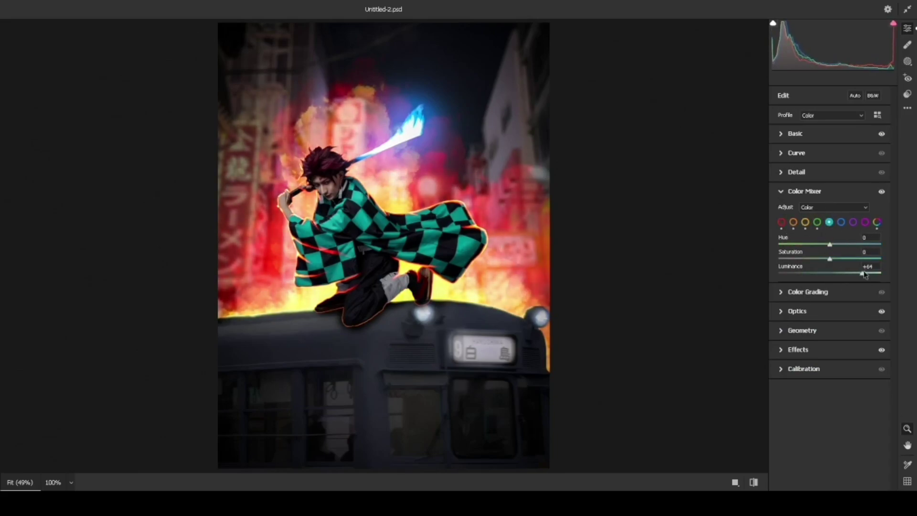